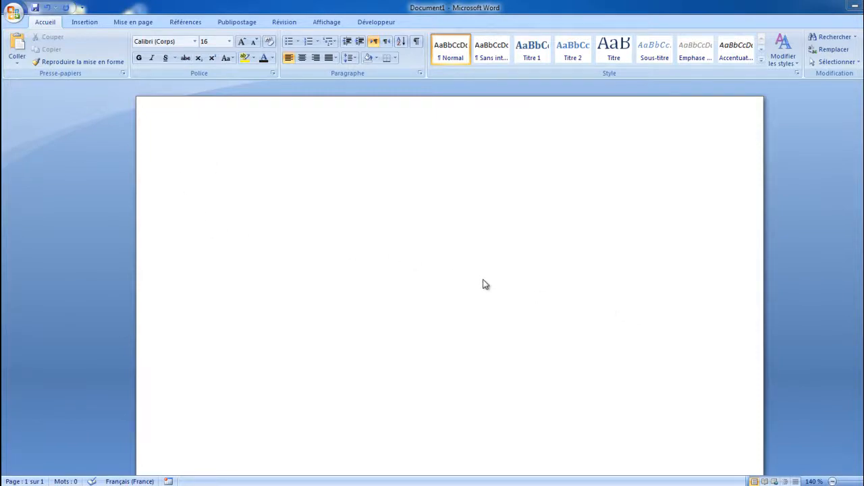
Step: Insert a table with six columns and four rows in the blank document
left_click(84, 20)
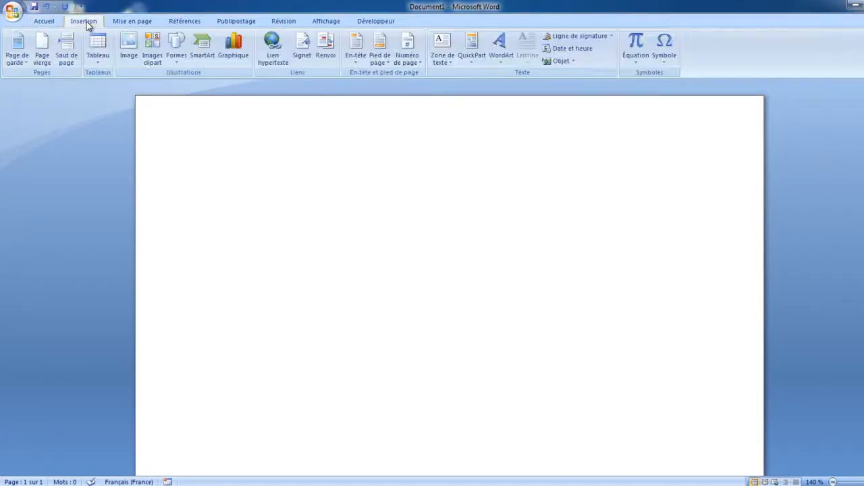
left_click(98, 65)
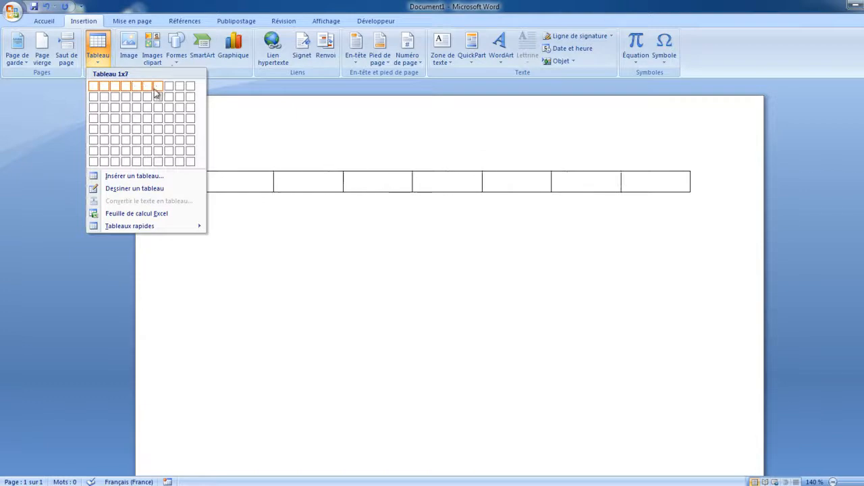
left_click(152, 123)
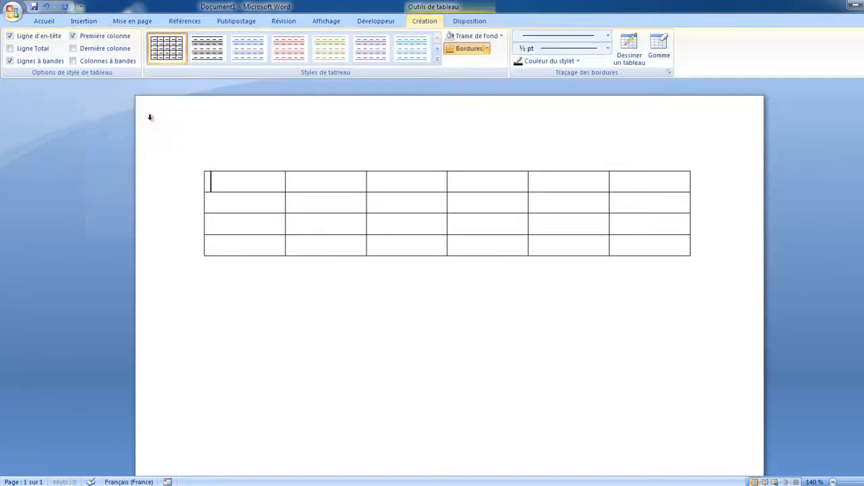
Step: Insert a second table with 5 columns and 5 rows below the first one
left_click(84, 21)
left_click(97, 52)
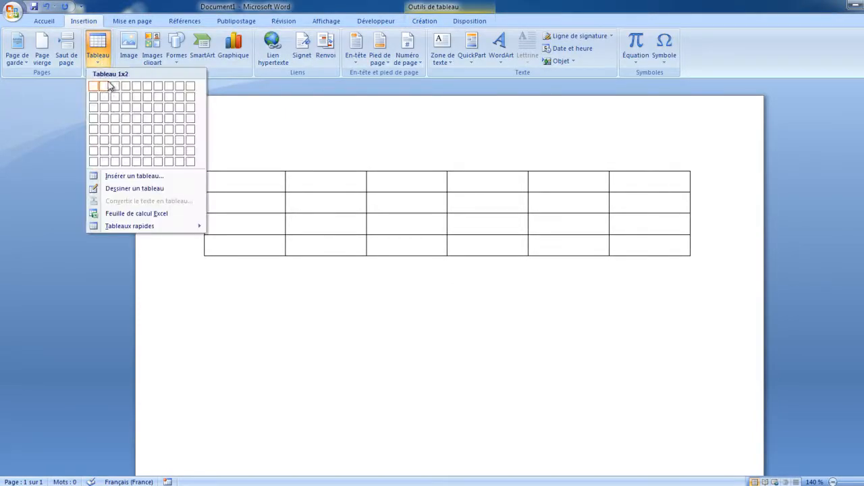
left_click(209, 271)
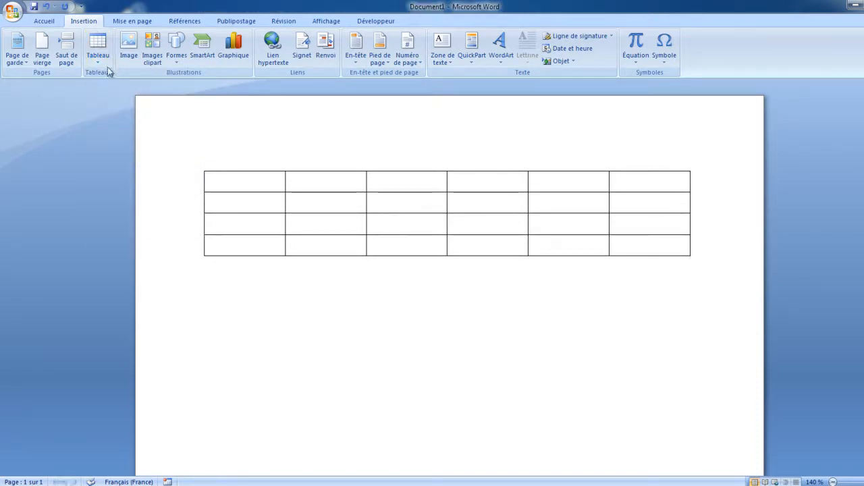
left_click(97, 49)
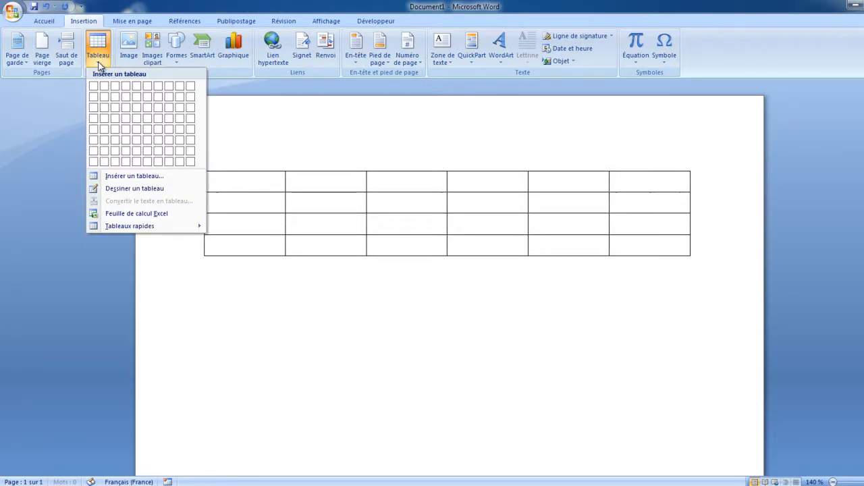
left_click(134, 177)
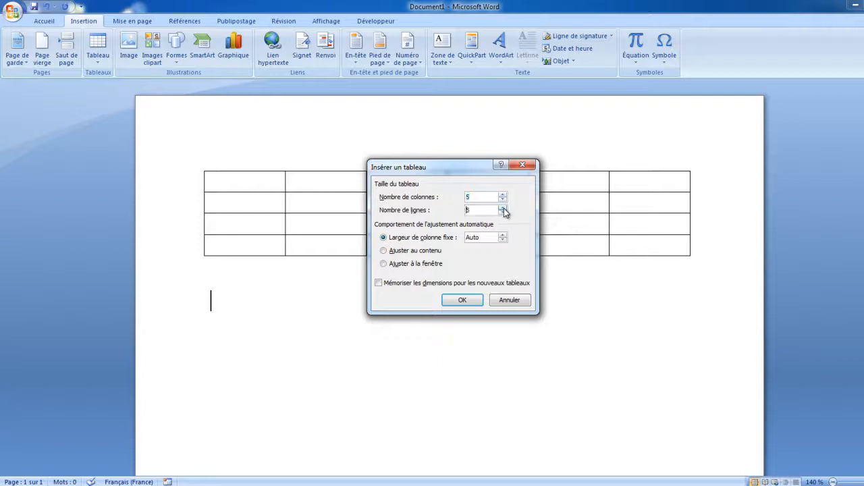
left_click(462, 301)
left_click(463, 301)
Step: Draw the outer frame of a third table by hand below the second, spanning the width of the text area
left_click(236, 431)
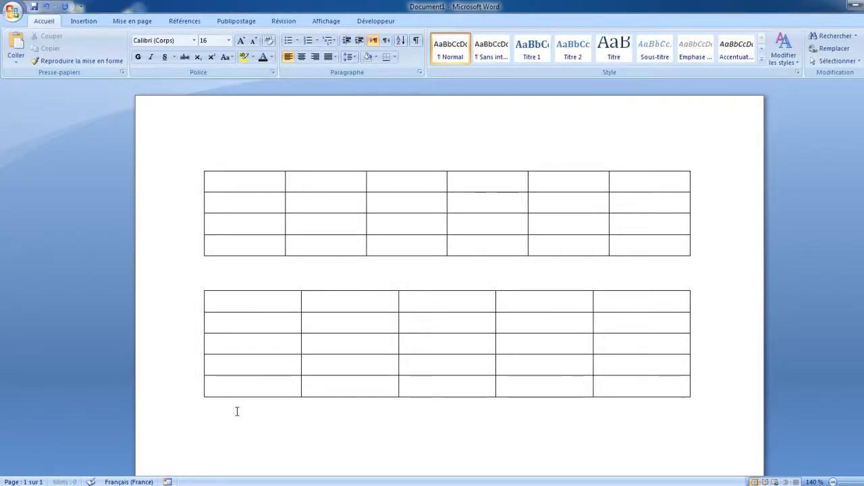
left_click(90, 22)
left_click(98, 54)
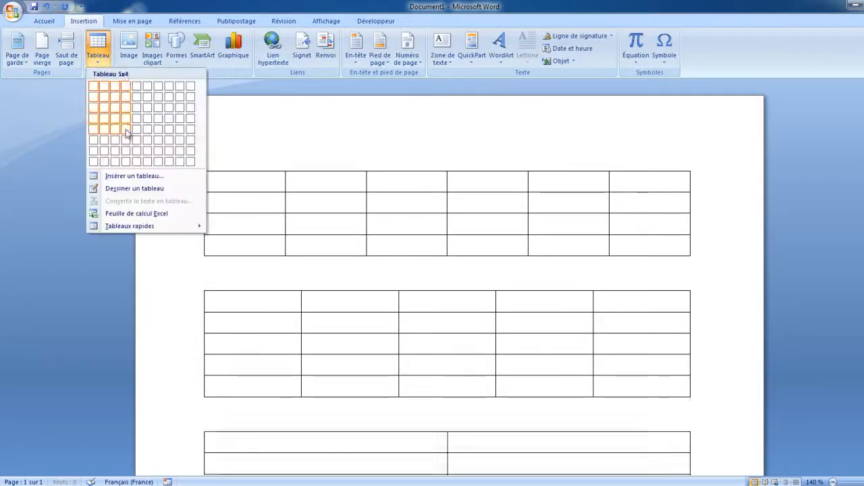
left_click(134, 191)
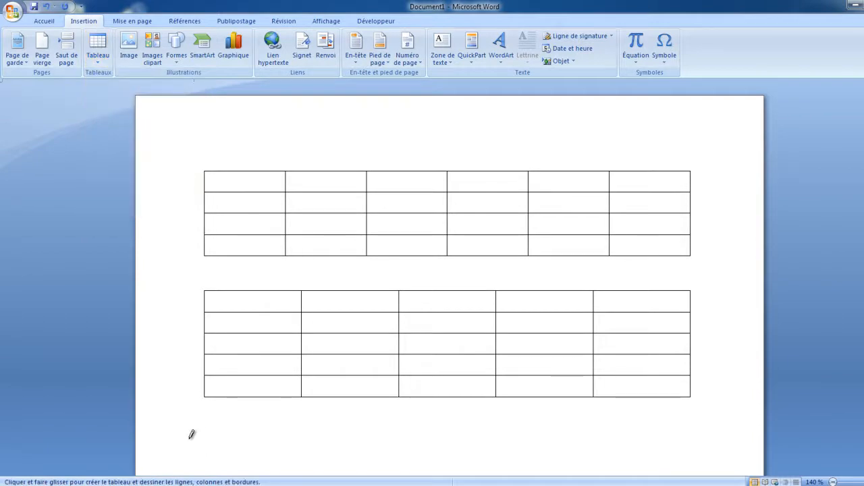
scroll(230, 393, "down", 5)
mouse_move(206, 222)
left_mouse_down()
mouse_move(559, 276)
mouse_move(682, 394)
mouse_move(696, 393)
left_mouse_up()
Step: Divide the drawn frame into five columns and four rows with four vertical and three horizontal lines
left_click_drag(303, 212, 309, 361)
left_click_drag(396, 213, 397, 338)
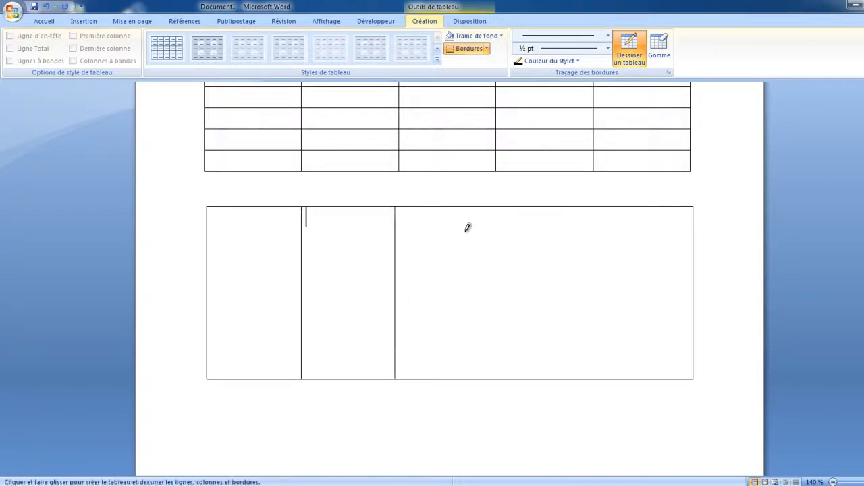
left_click_drag(498, 203, 498, 341)
left_click_drag(599, 202, 608, 342)
left_click_drag(215, 238, 665, 242)
mouse_move(208, 282)
left_mouse_down()
mouse_move(564, 264)
mouse_move(658, 270)
left_mouse_up()
left_click_drag(214, 320, 627, 319)
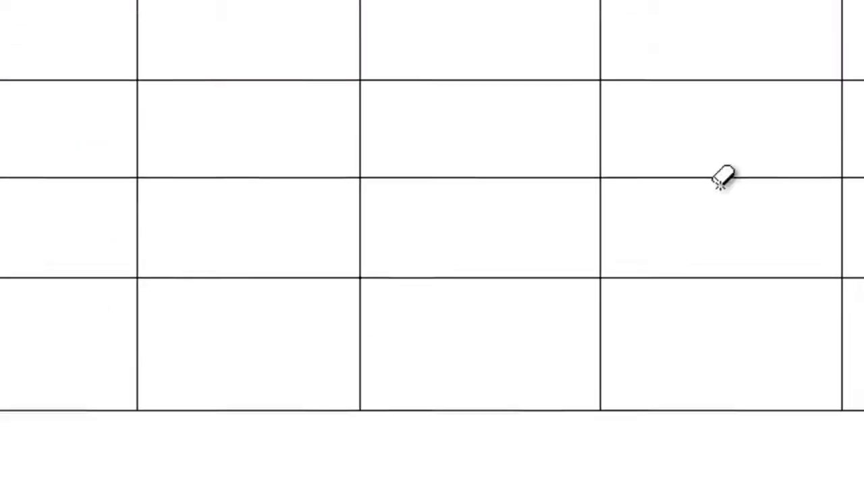
Step: Erase the borders between the lower three cells of the fourth column and between the first two cells of the third row
left_click_drag(728, 87, 730, 304)
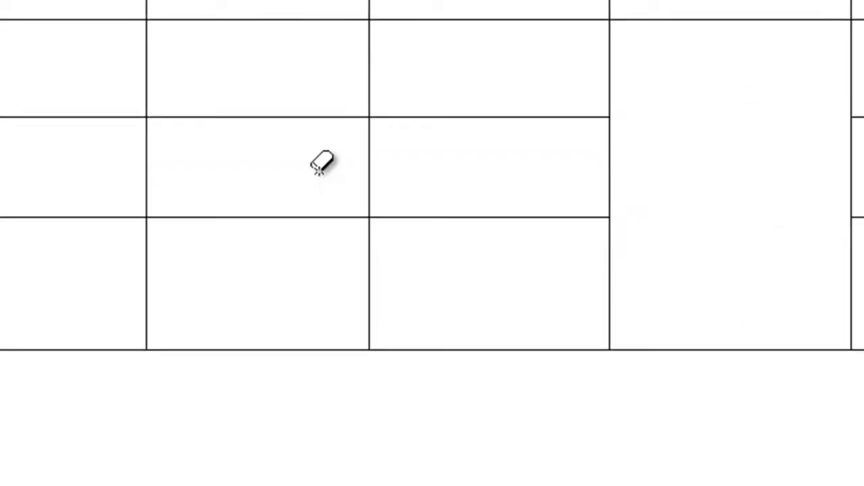
mouse_move(86, 149)
left_mouse_down()
mouse_move(187, 148)
mouse_move(287, 175)
left_mouse_up()
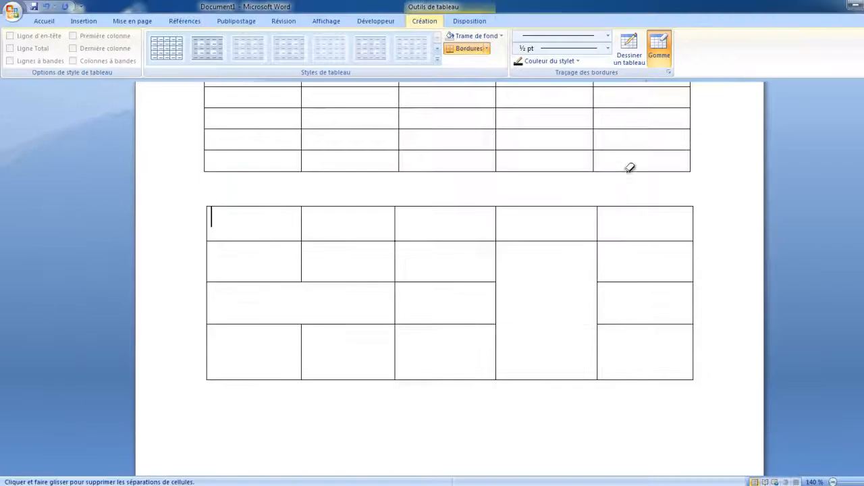
Step: Draw a line across the tall merged cell at the second row's lower edge and divide the part above into three columns and two rows
left_click(635, 51)
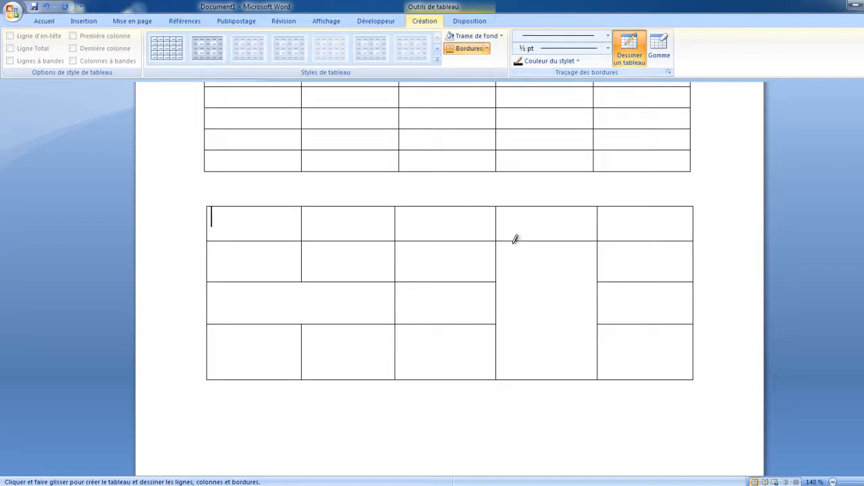
left_click_drag(501, 274, 583, 276)
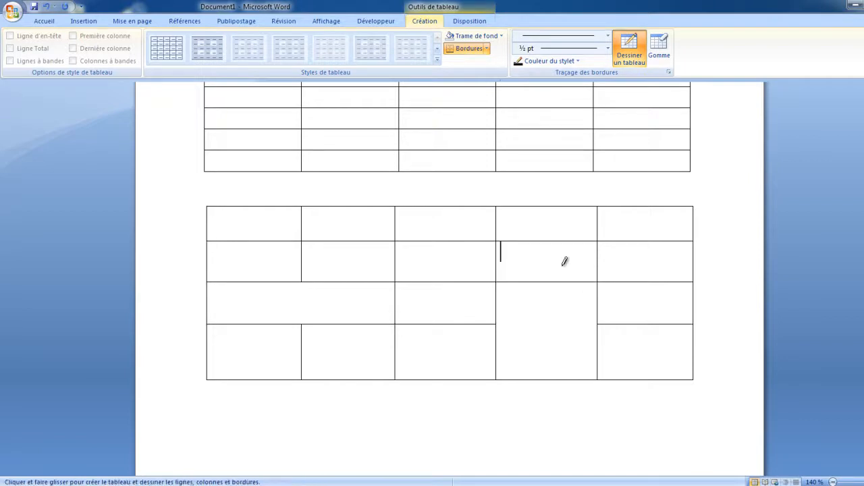
left_click_drag(528, 240, 527, 280)
left_click_drag(562, 241, 562, 290)
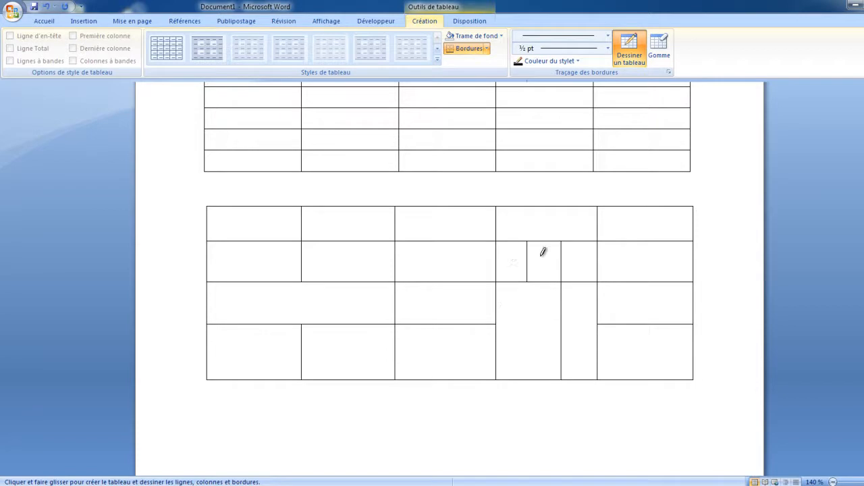
left_click_drag(504, 257, 597, 257)
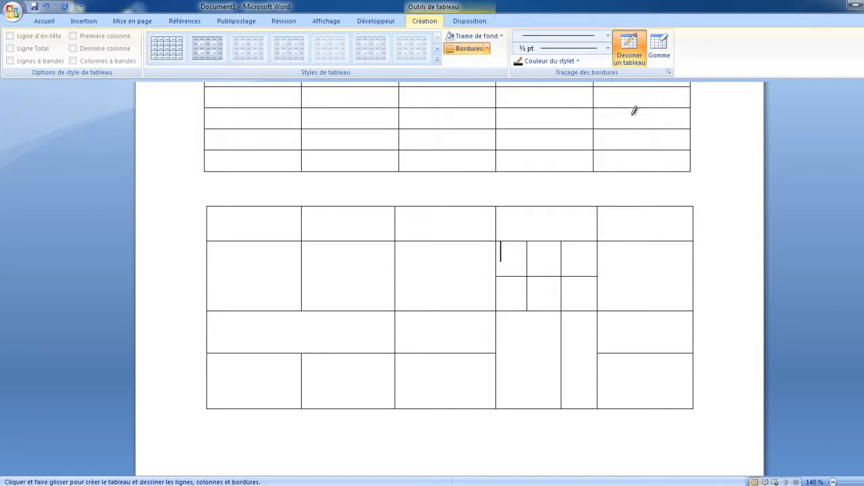
Step: Erase the vertical line in the merged cell beneath the small grid and put the eraser away
left_click(659, 48)
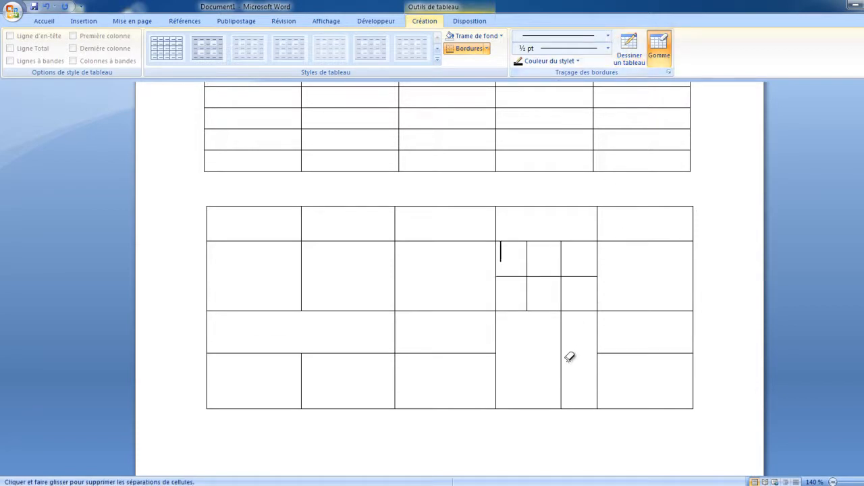
left_click(560, 359)
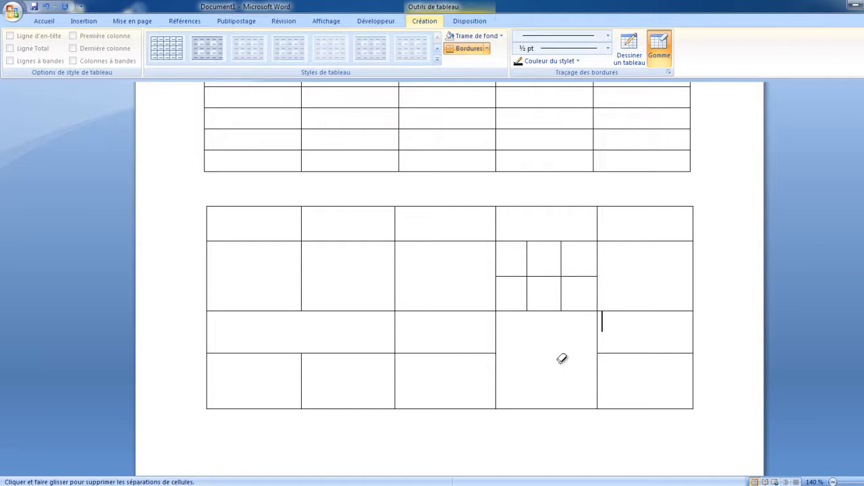
left_click(658, 65)
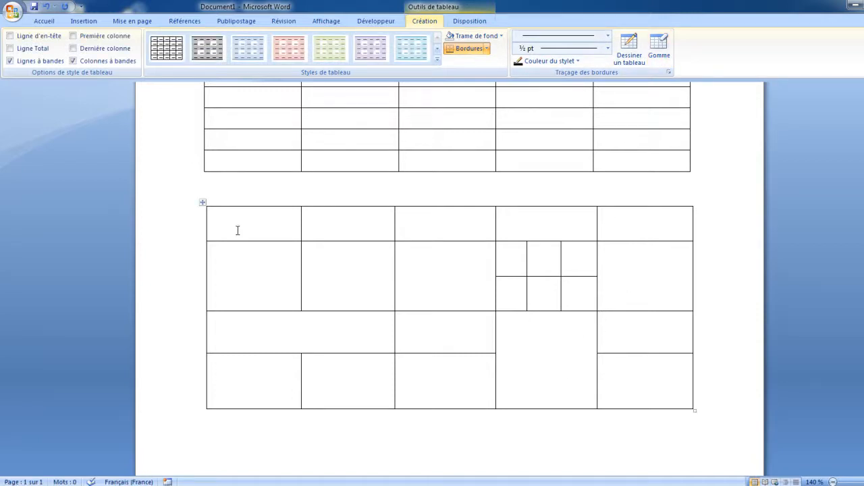
Step: Insert one row above the first row of the drawn table
left_click_drag(242, 227, 621, 226)
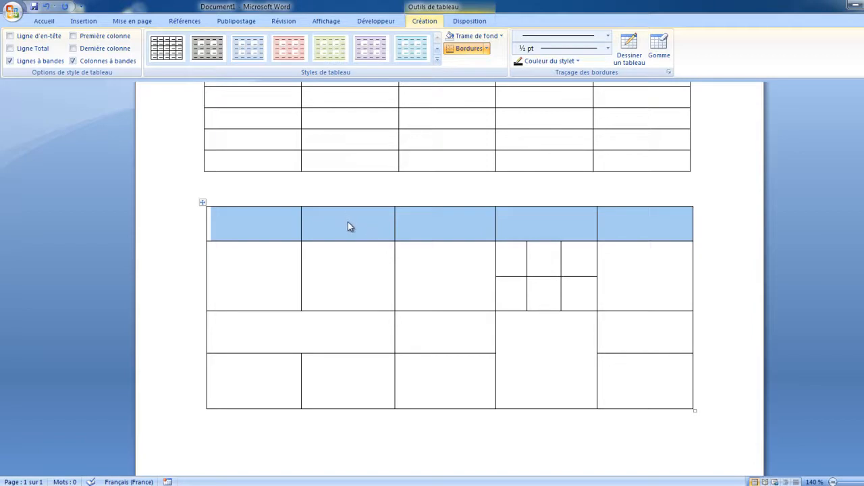
left_click(272, 231)
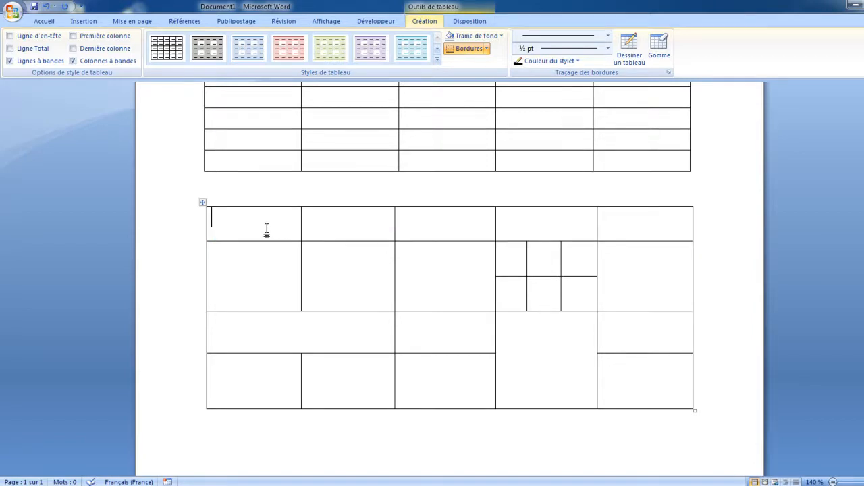
right_click(266, 230)
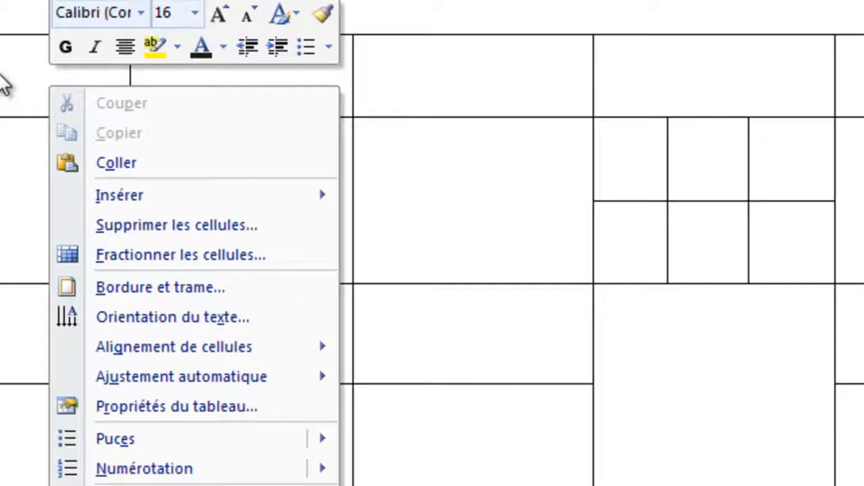
right_click(3, 80)
mouse_move(90, 184)
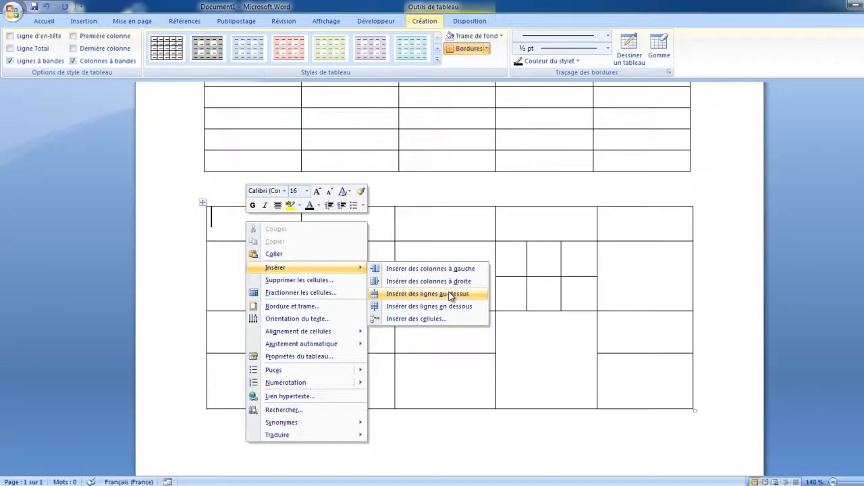
left_click(480, 248)
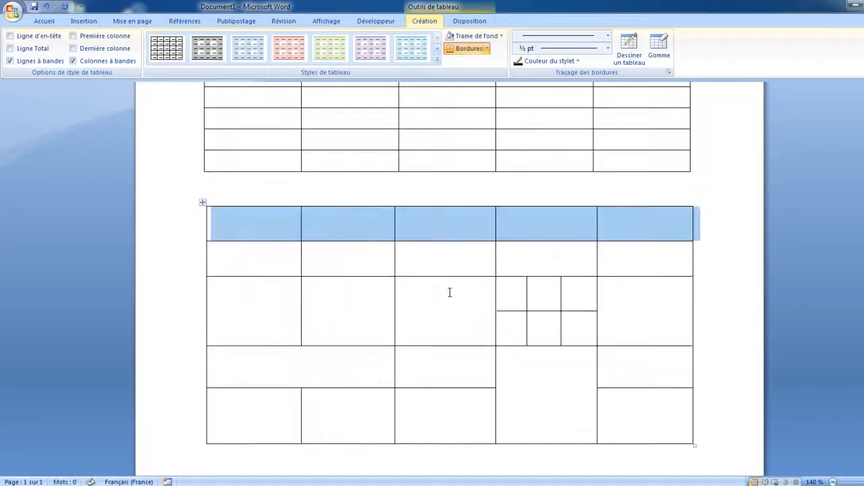
left_click(438, 259)
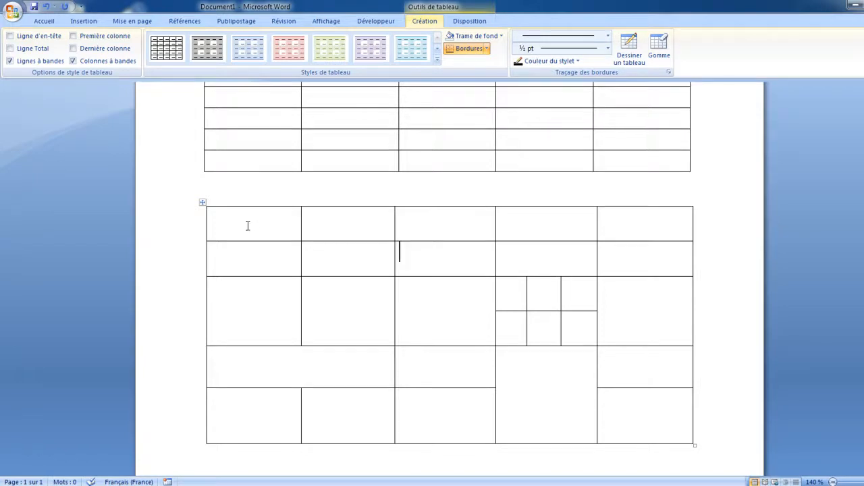
Step: Insert three rows at once above the drawn table's first row, using the first three cells of its first column as the selection
left_click_drag(248, 226, 292, 303)
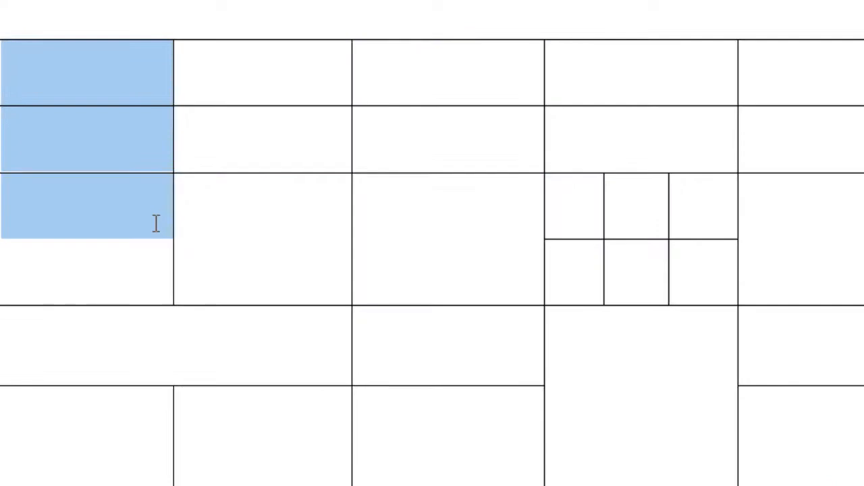
right_click(90, 210)
mouse_move(181, 296)
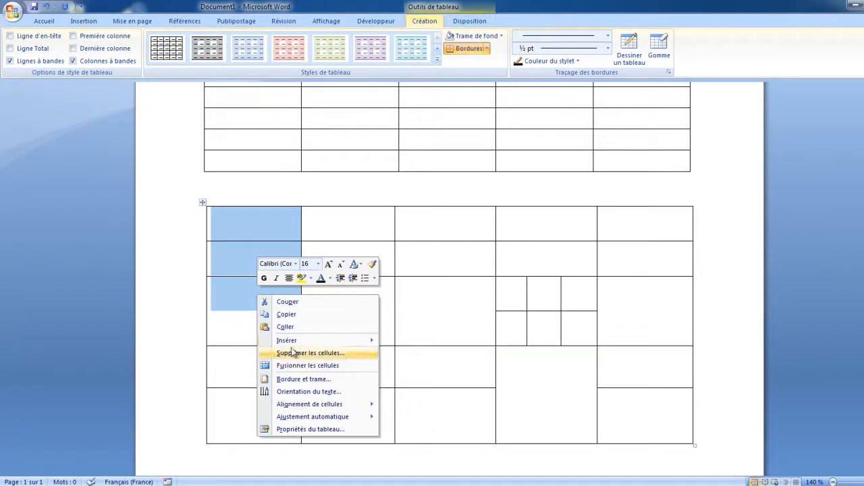
mouse_move(343, 325)
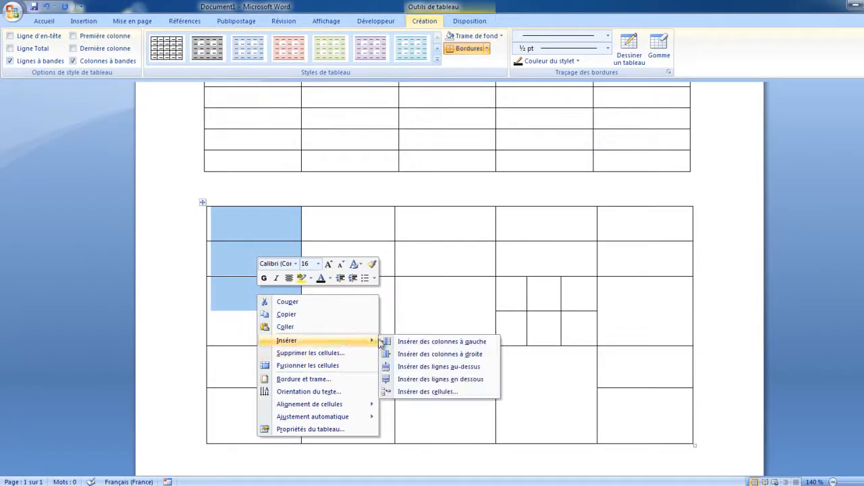
left_click(438, 367)
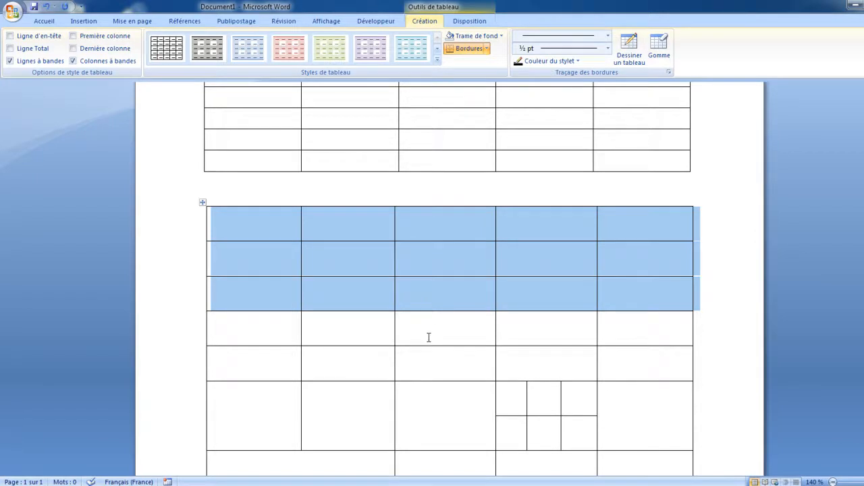
scroll(428, 337, "down", 5)
scroll(428, 337, "up", 2)
scroll(428, 338, "up", 3)
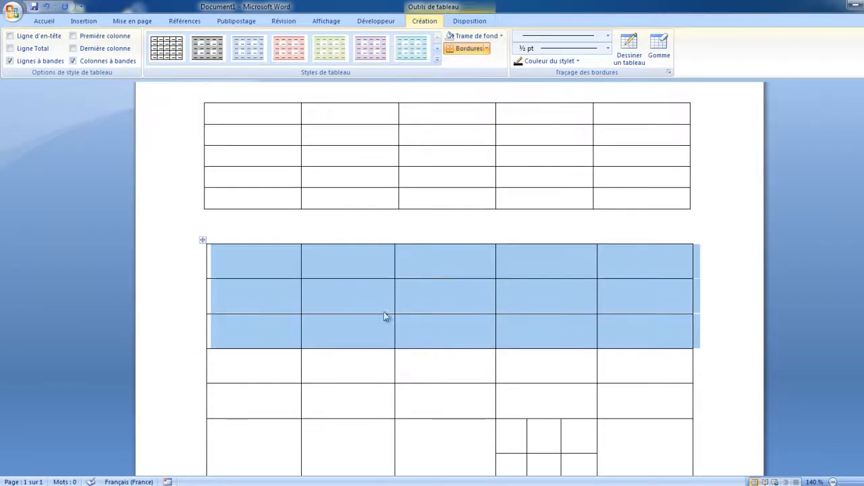
Step: Delete all the cells of the top two rows in the drawn table
left_click(252, 268)
left_click_drag(241, 261, 656, 299)
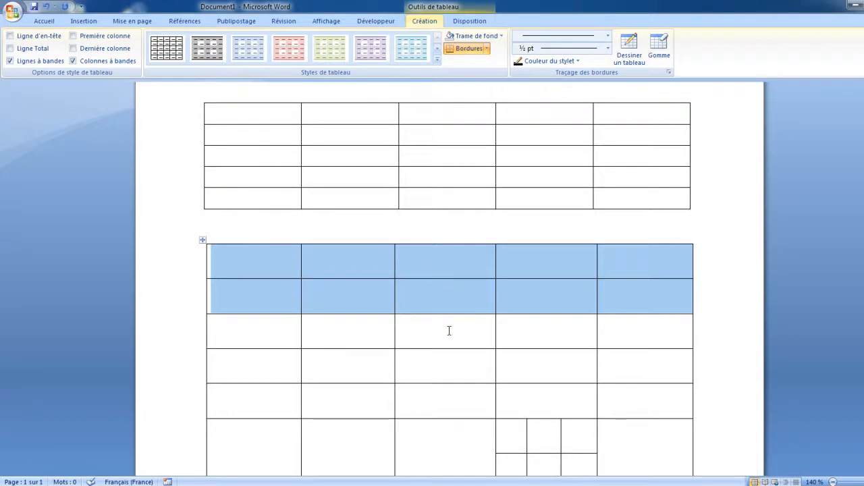
key("BackSpace")
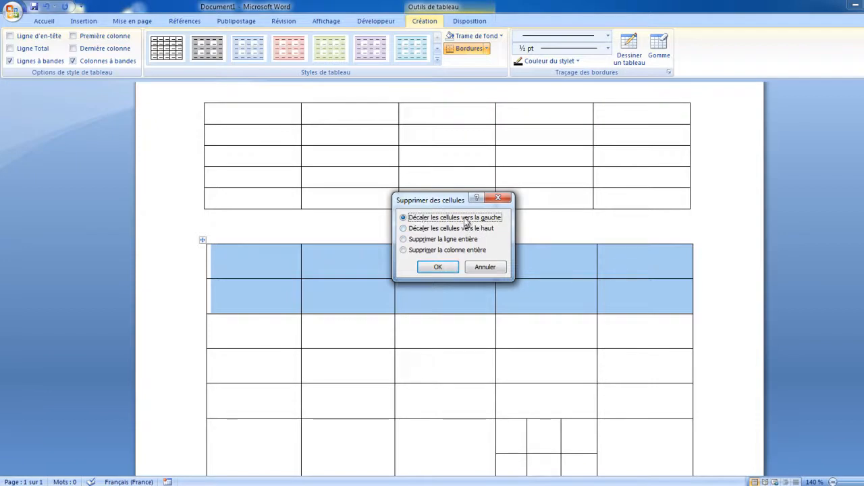
left_click(438, 268)
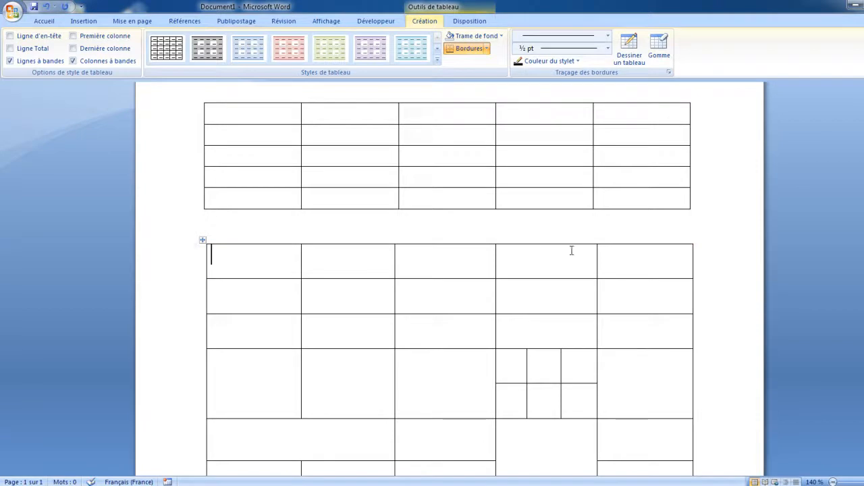
Step: Enter "Mon texte" in the first cell of the drawn table
left_click(260, 267)
scroll(352, 273, "up", 1)
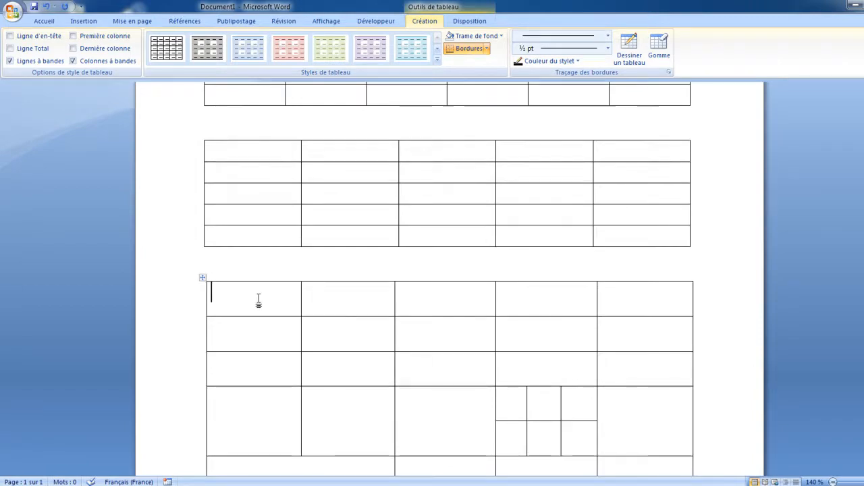
left_click_drag(251, 300, 306, 295)
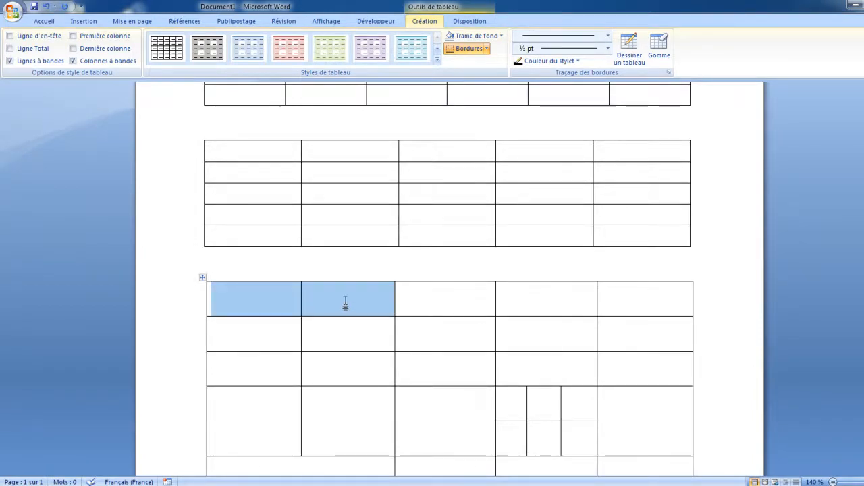
left_click_drag(277, 105, 189, 111)
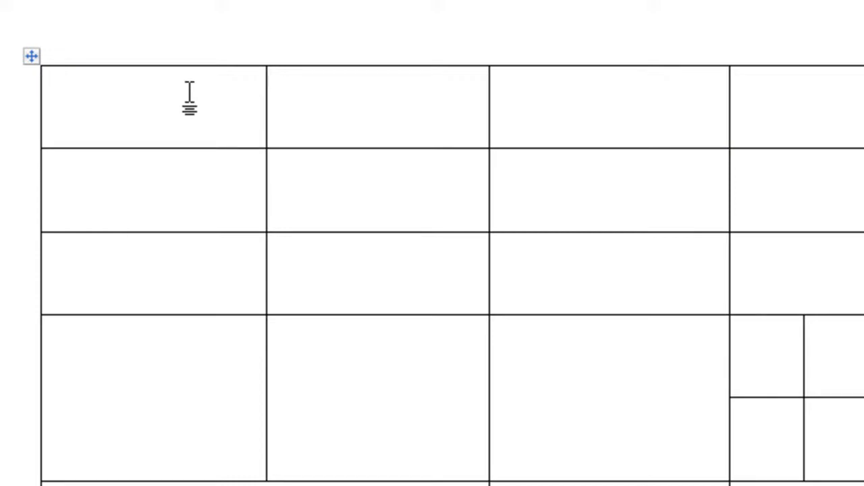
type("Mon tex")
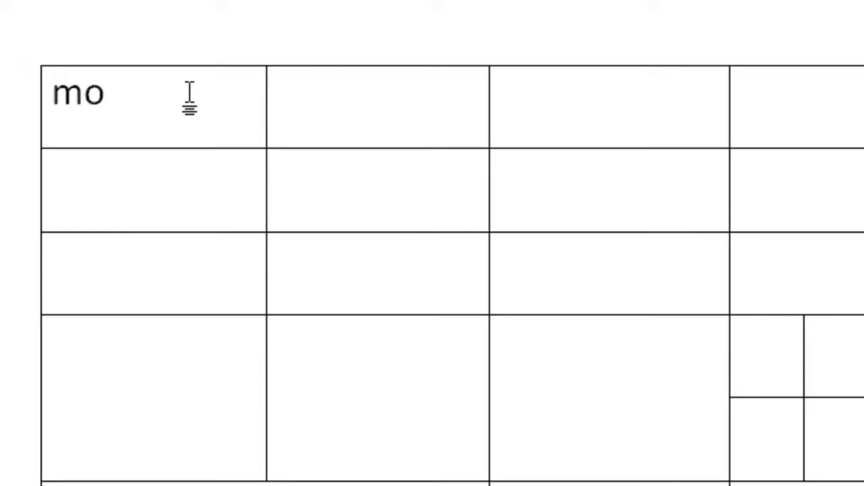
type("te")
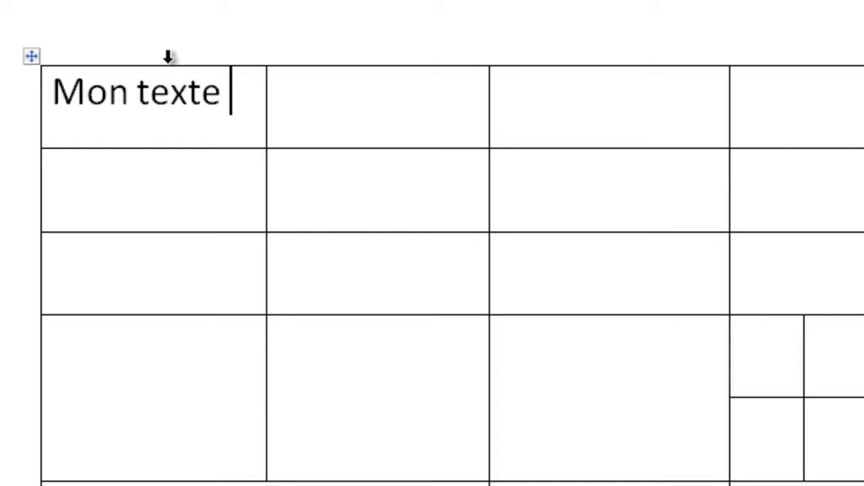
Step: Format "Mon texte" as bold, italic and underlined with a red font colour
left_click_drag(227, 93, 88, 88)
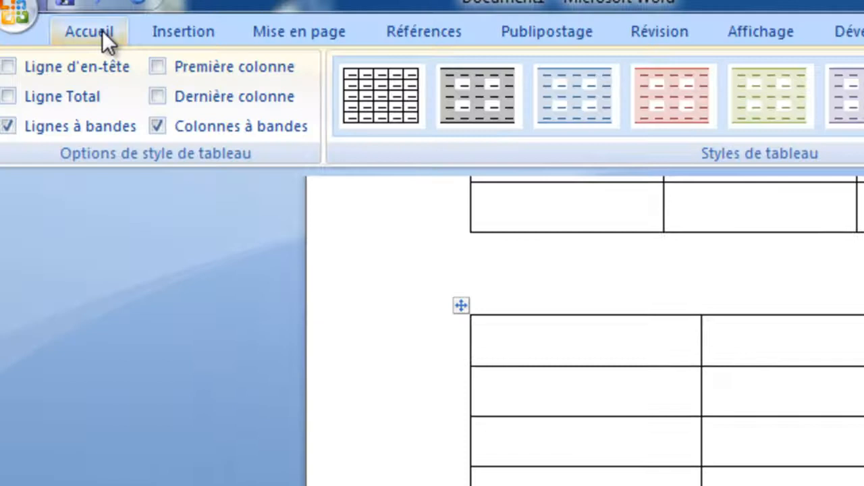
left_click(102, 31)
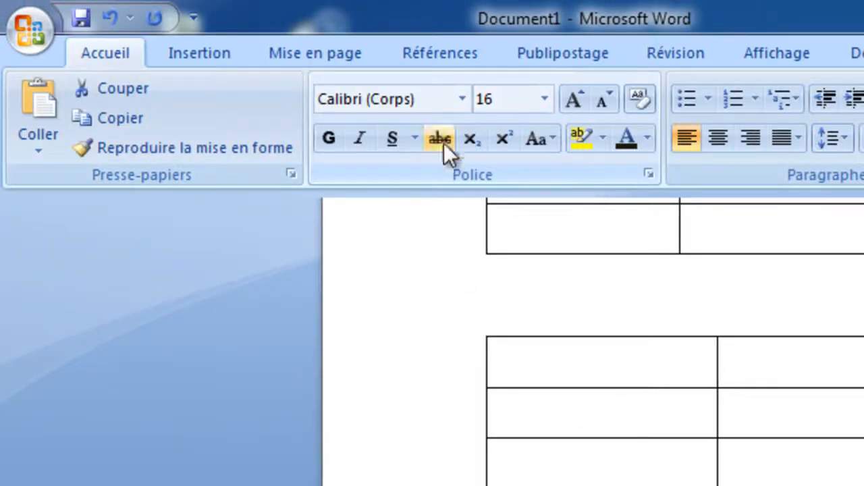
left_click(358, 139)
left_click(391, 140)
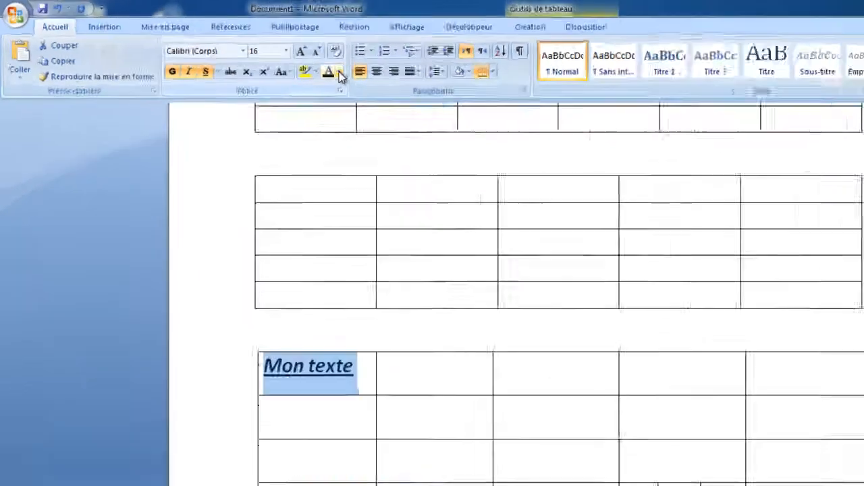
left_click(605, 130)
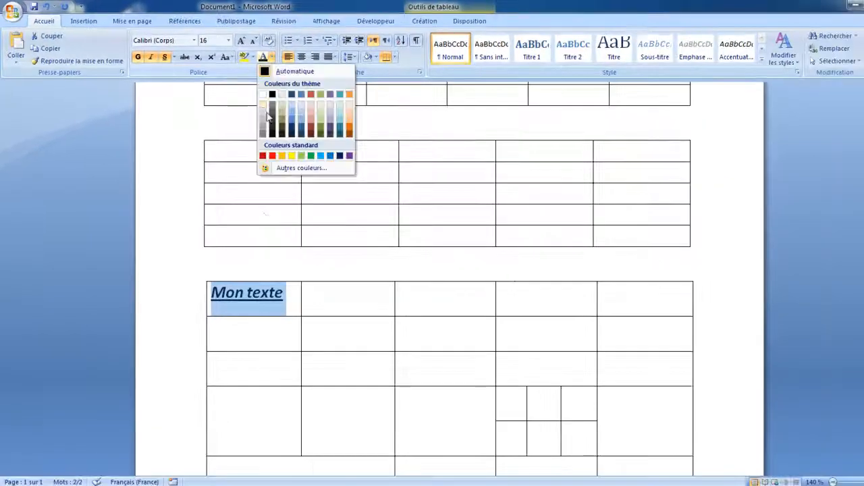
left_click(263, 156)
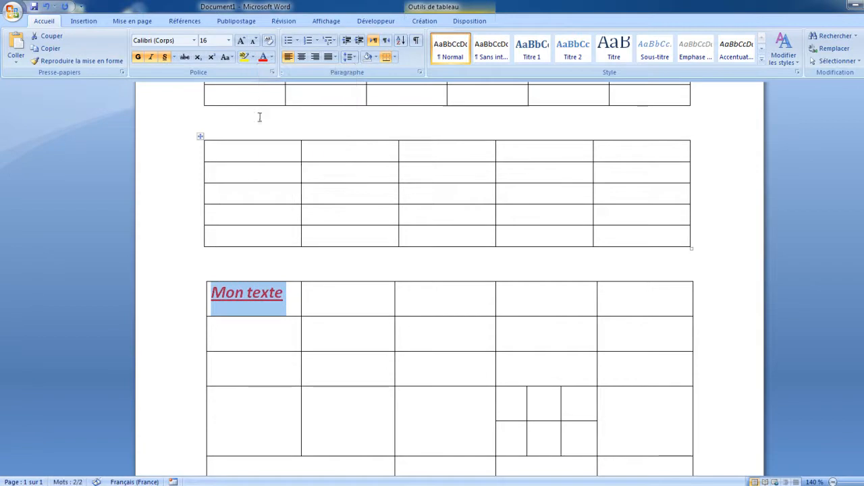
Step: Try a font size of 20 and larger on "Mon texte", and step the size back down to 16
left_click(228, 40)
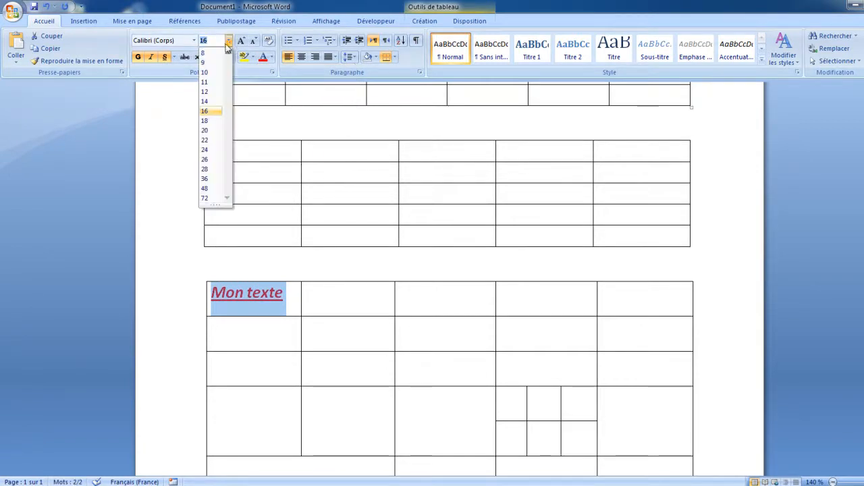
left_click(209, 130)
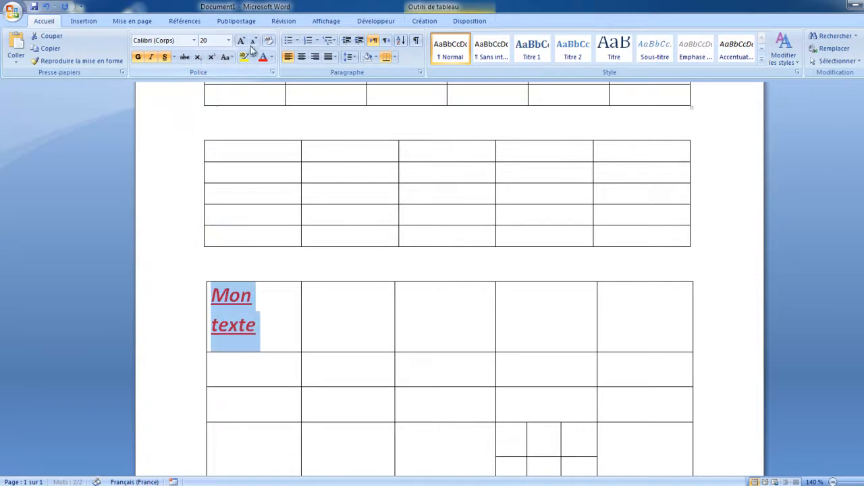
left_click(242, 41)
left_click(254, 42)
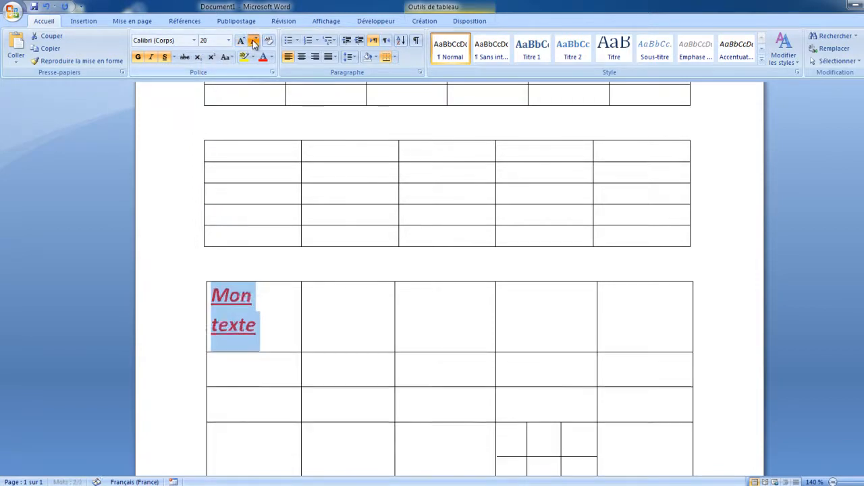
left_click(253, 42)
left_click(254, 42)
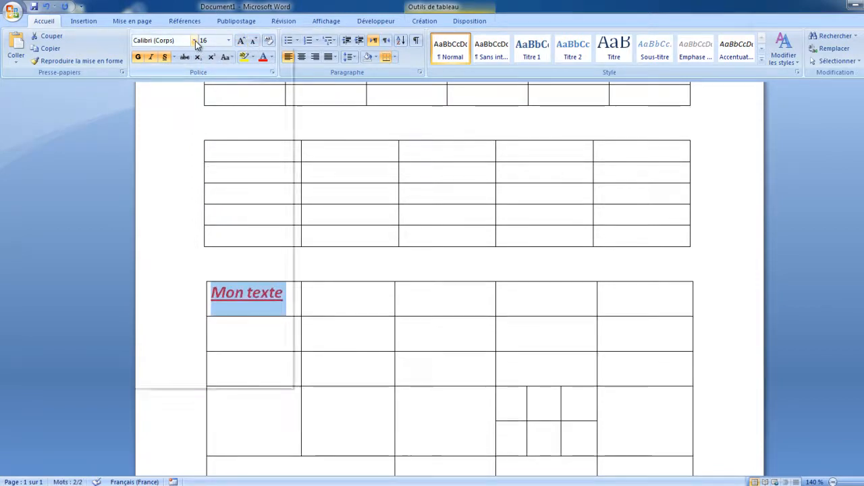
Step: Change the font of "Mon texte" to Times New Roman and centre the text horizontally in its cell
left_click(193, 40)
left_click(186, 96)
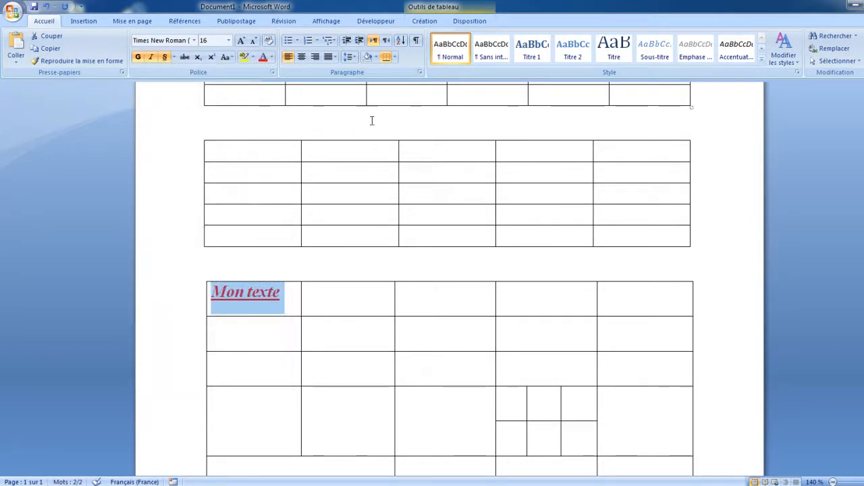
left_click(301, 56)
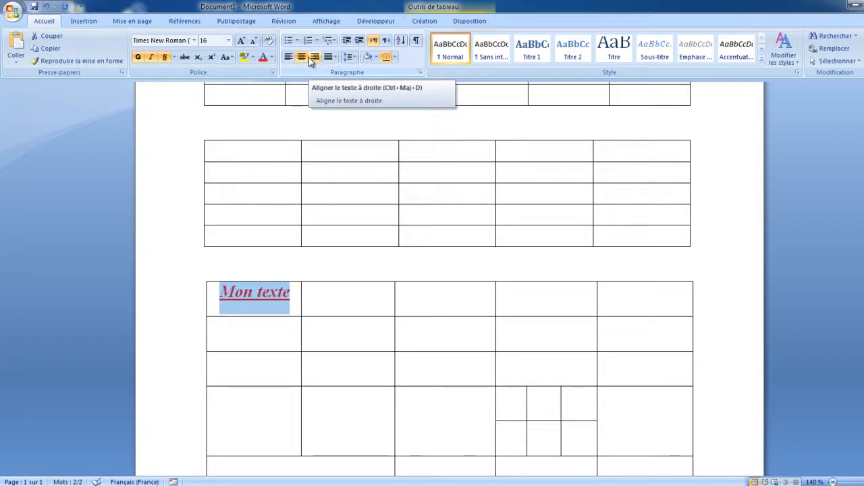
Step: Try right, left and justified alignment on "Mon texte"
left_click(316, 56)
left_click(289, 58)
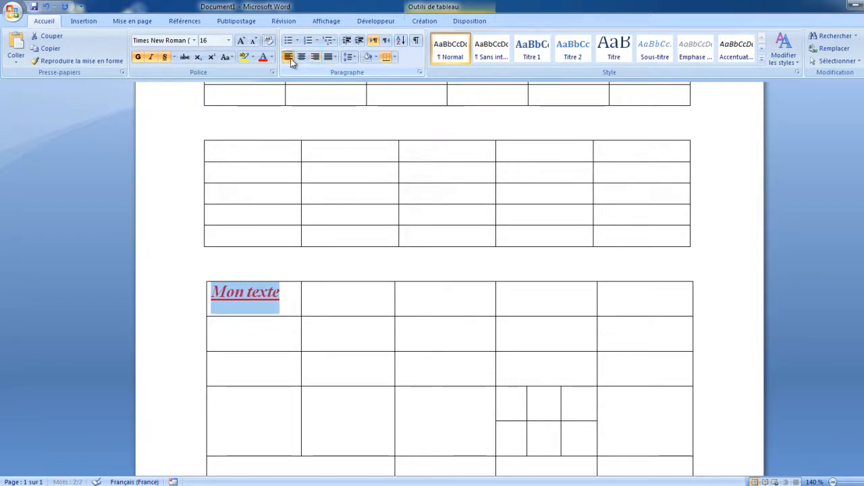
left_click(335, 58)
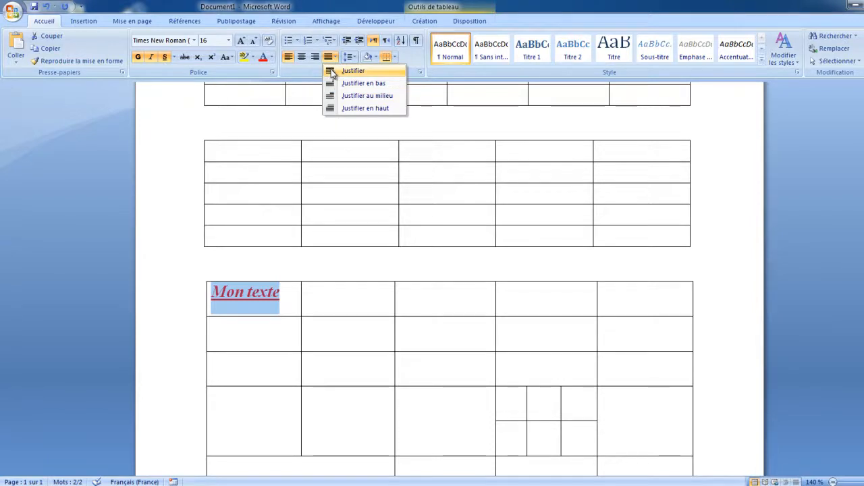
left_click(351, 71)
Step: Heighten the drawn table's first row to about 3.55 cm and centre "Mon texte" both vertically and horizontally in its cell
left_click_drag(286, 316, 290, 387)
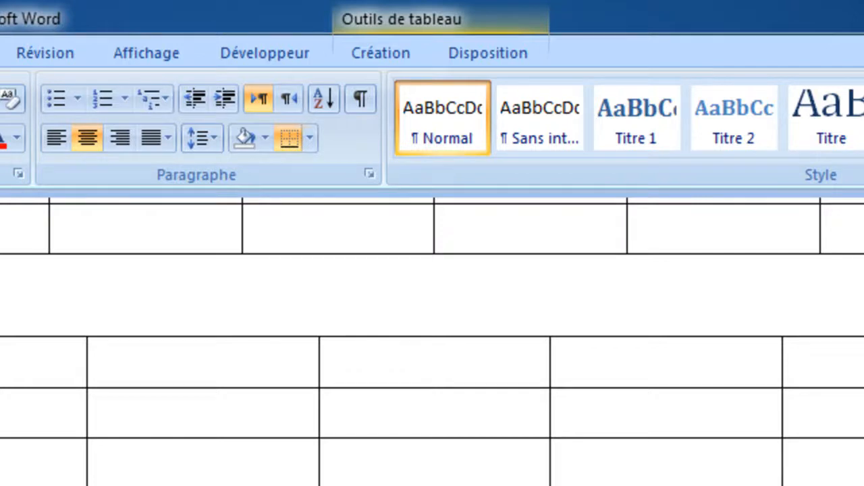
left_click(507, 52)
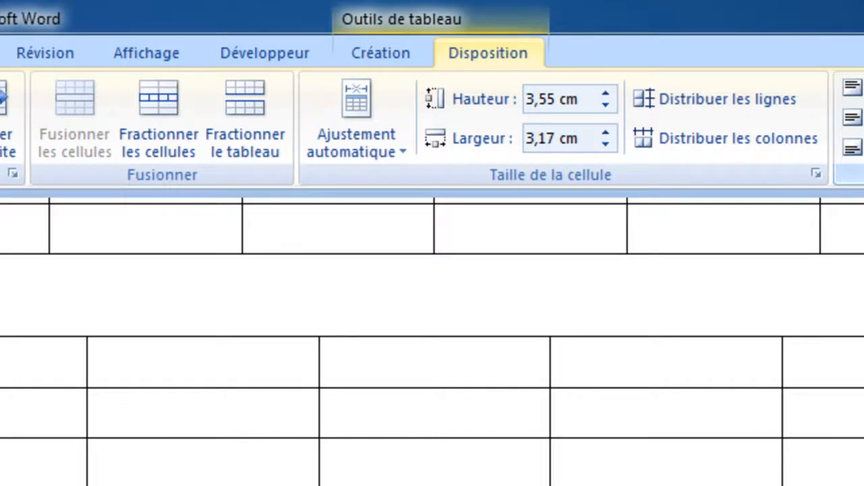
left_click(320, 120)
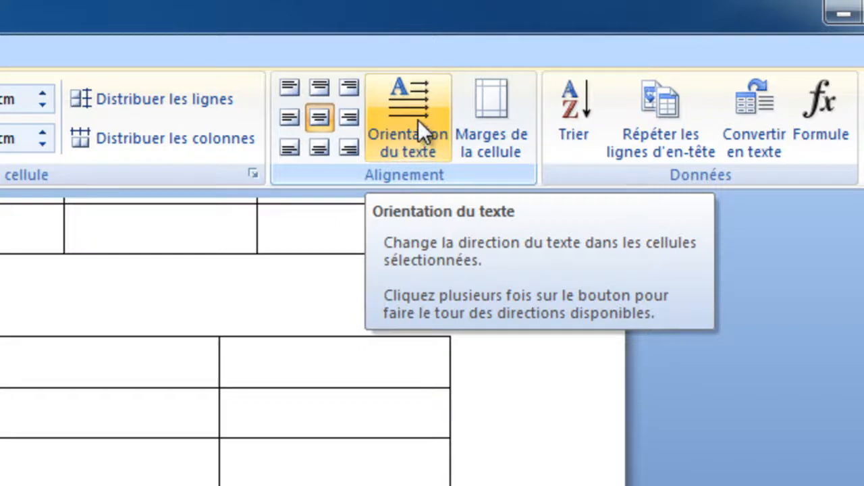
Step: Cycle the text direction of the "Mon texte" cell through both vertical orientations and back to horizontal
left_click(405, 121)
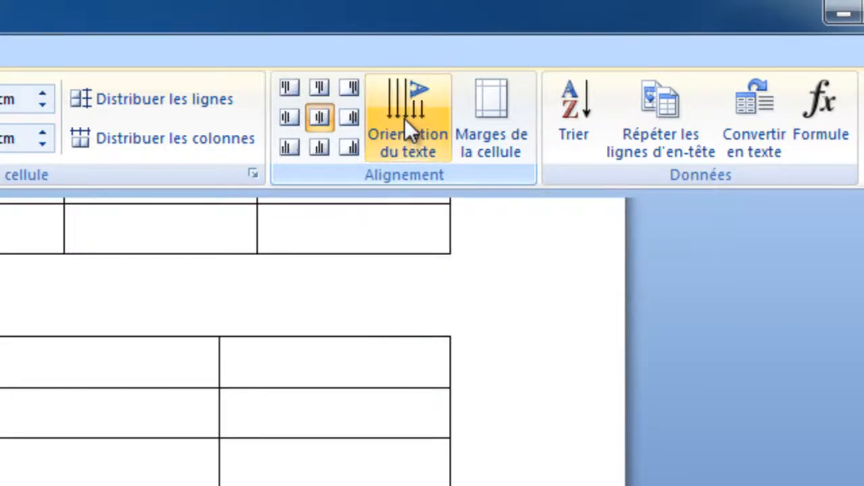
left_click(405, 118)
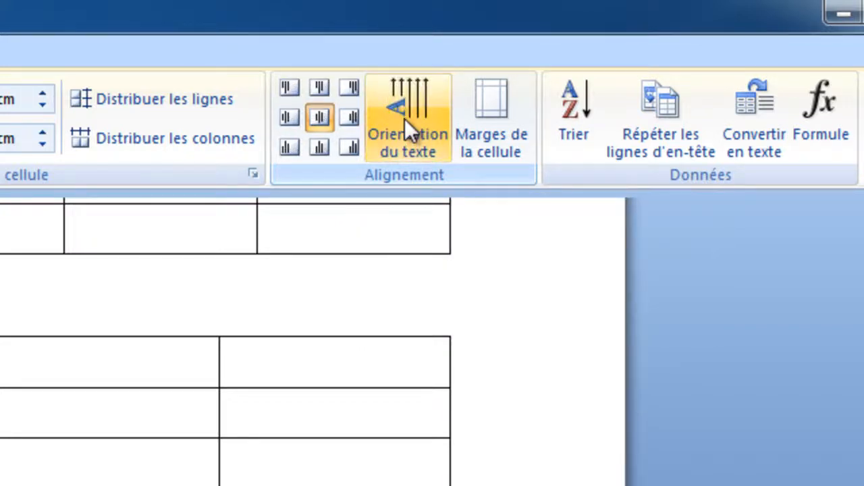
left_click(404, 118)
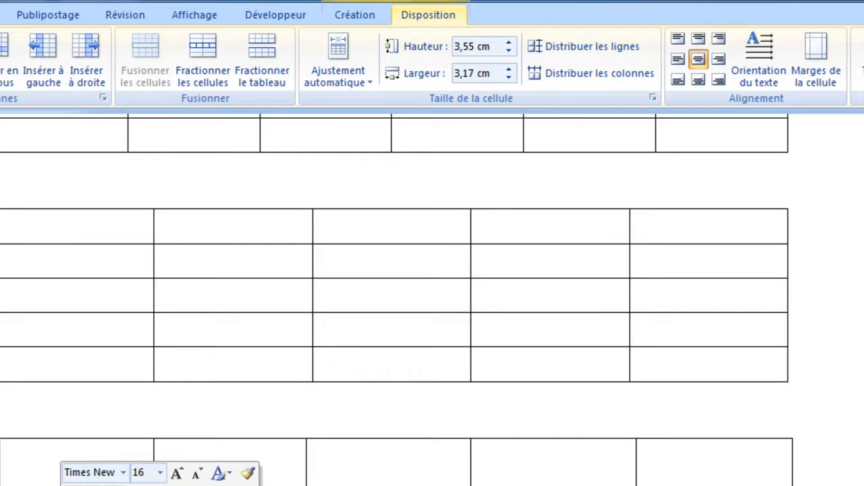
Step: Preview the available text orientations for the "Mon texte" cell and apply the vertical one that reads from bottom to top
left_click(128, 483)
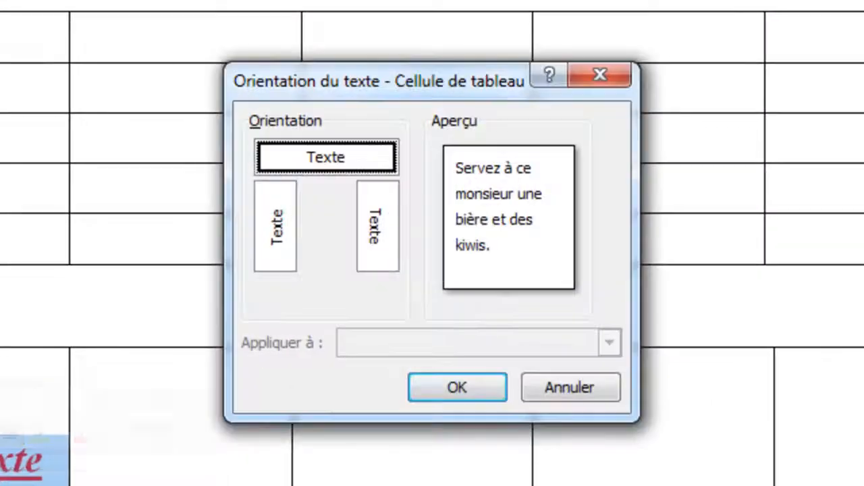
left_click(284, 233)
left_click(356, 228)
left_click(276, 244)
left_click(359, 233)
left_click(289, 236)
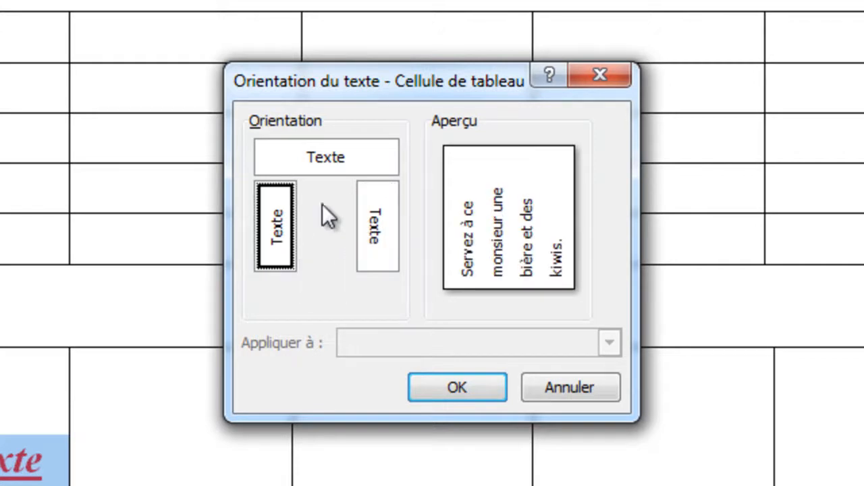
left_click(366, 164)
left_click(395, 240)
left_click(263, 242)
left_click(370, 217)
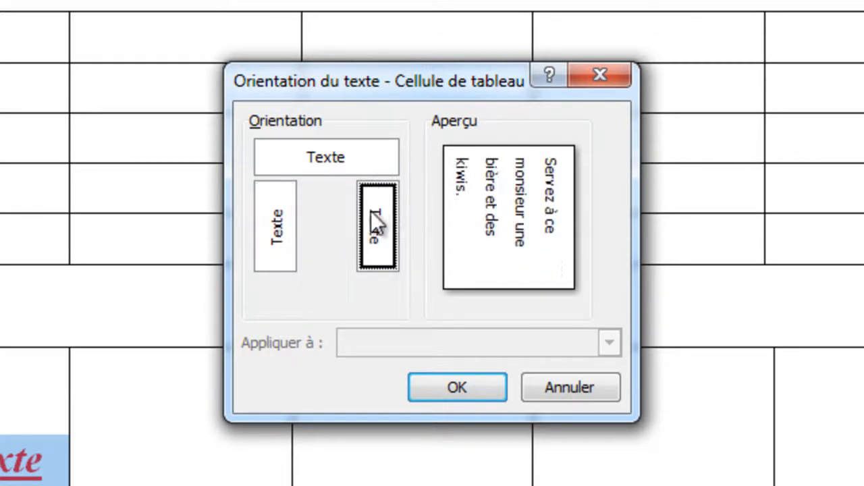
left_click(279, 243)
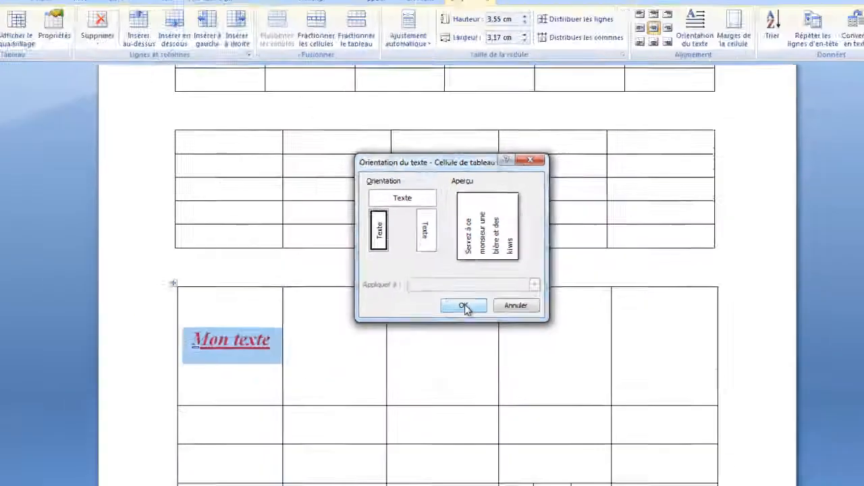
left_click(463, 306)
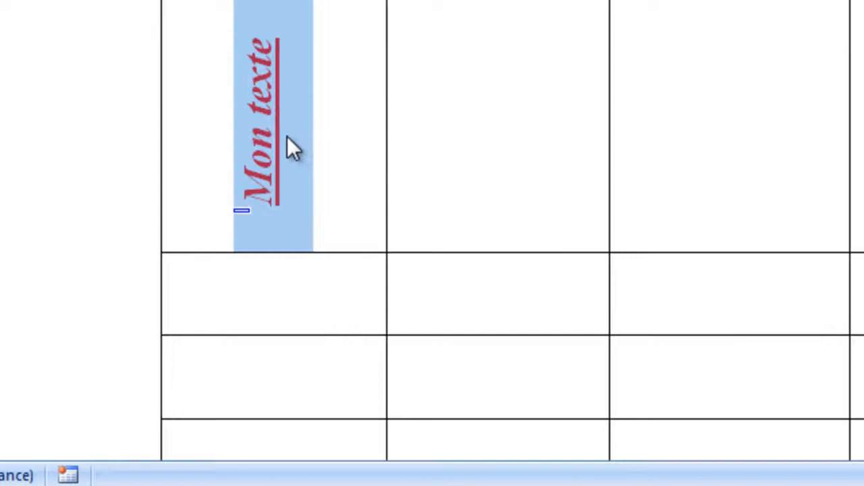
right_click(287, 138)
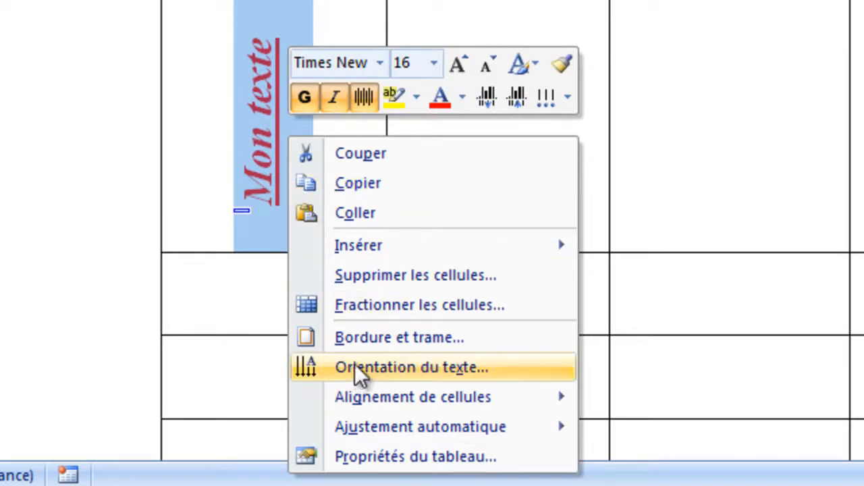
mouse_move(377, 405)
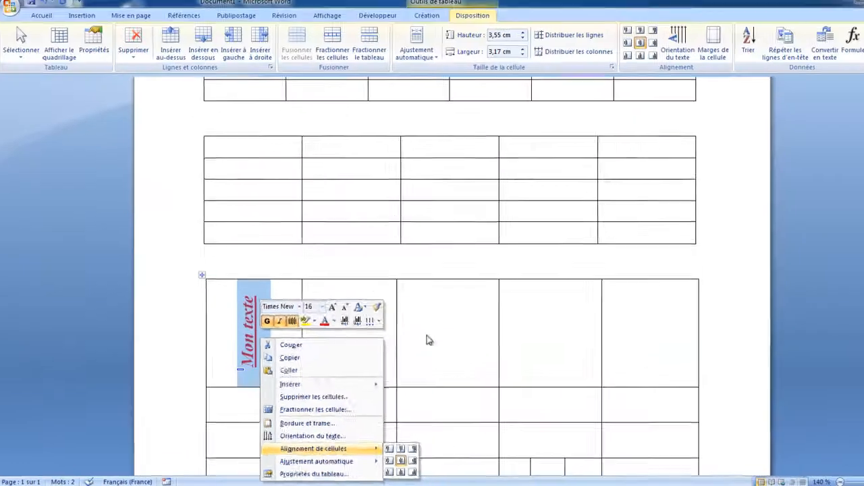
left_click(646, 424)
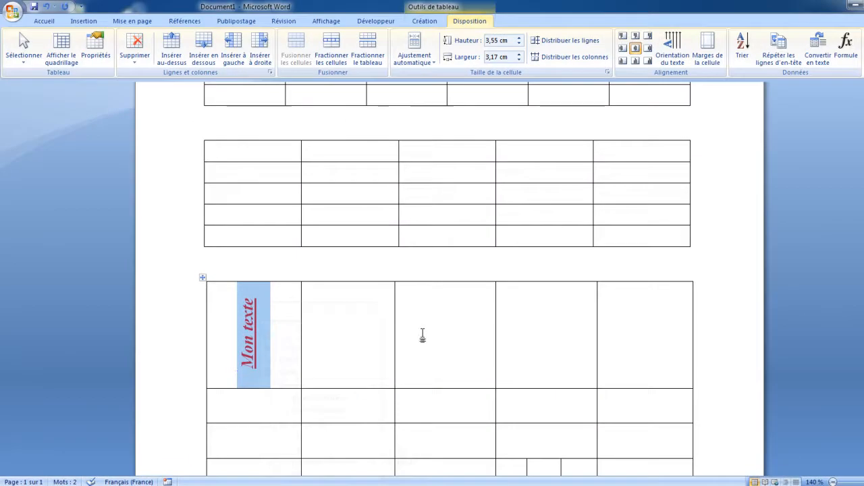
Step: Narrow the drawn table's first column slightly by moving the border between its first and second columns
left_click(258, 277)
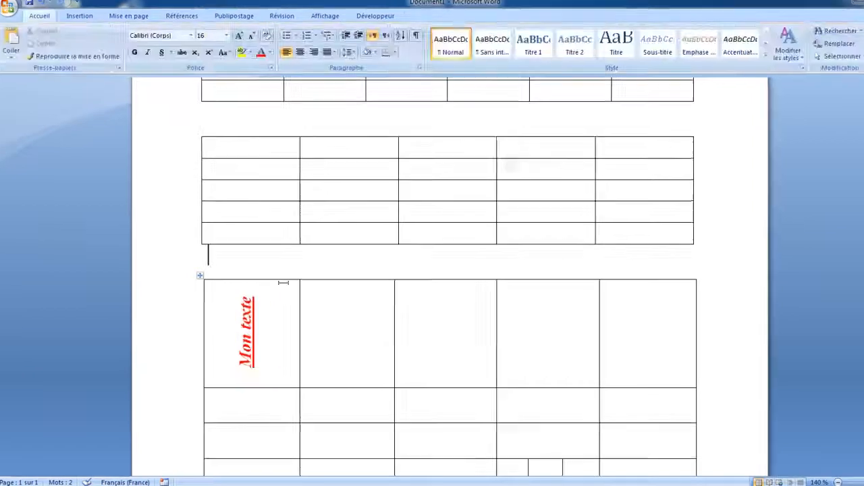
left_click_drag(301, 296, 302, 297)
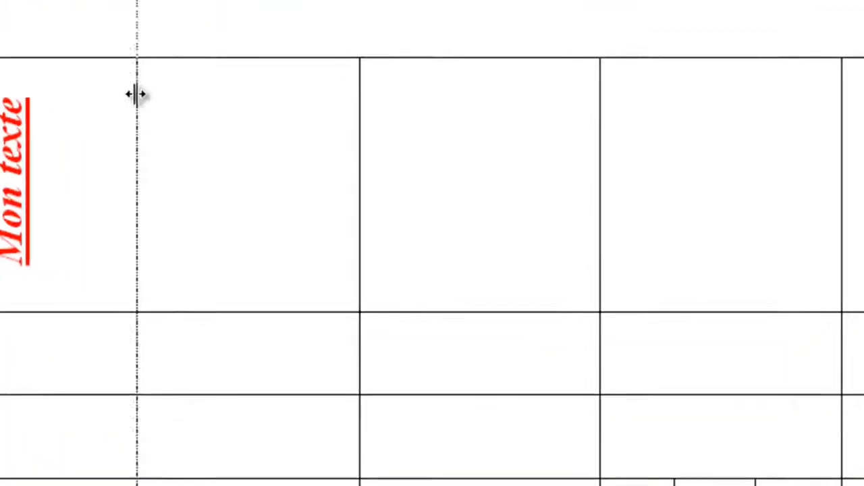
left_click_drag(135, 94, 116, 122)
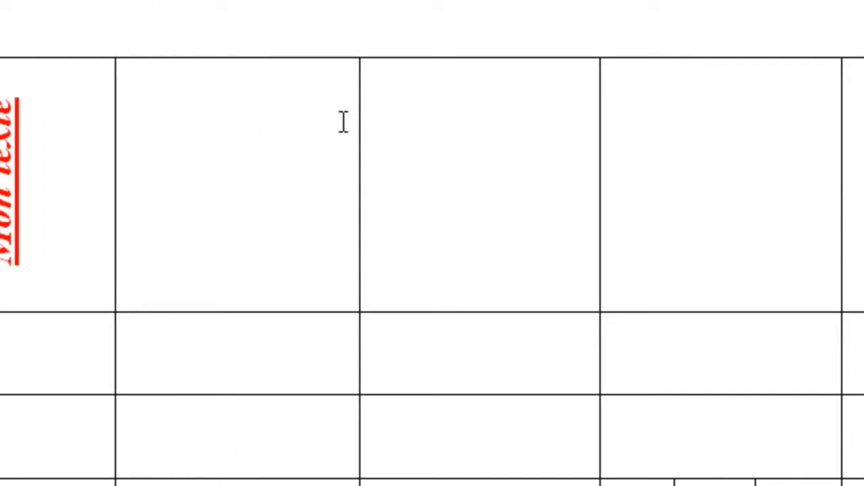
Step: Narrow the drawn table's second column by moving its border with the third, and set columns two to five to a width of 3 cm
left_click_drag(360, 122, 327, 129)
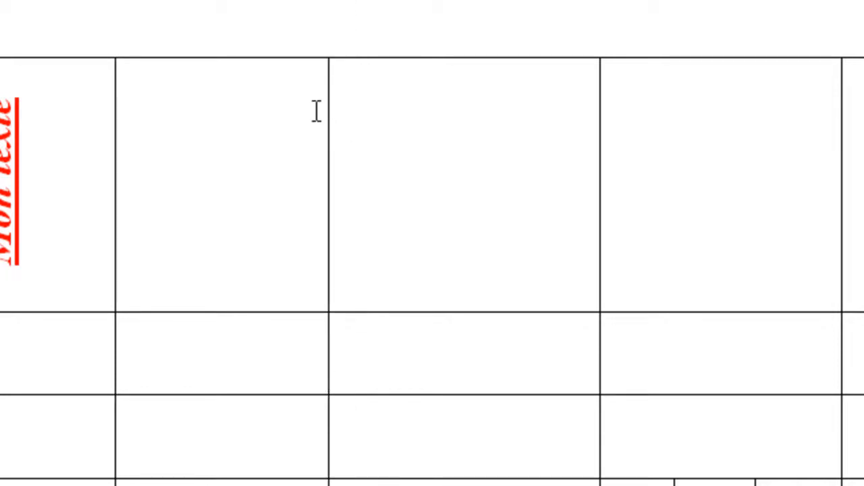
left_click_drag(273, 56, 377, 79)
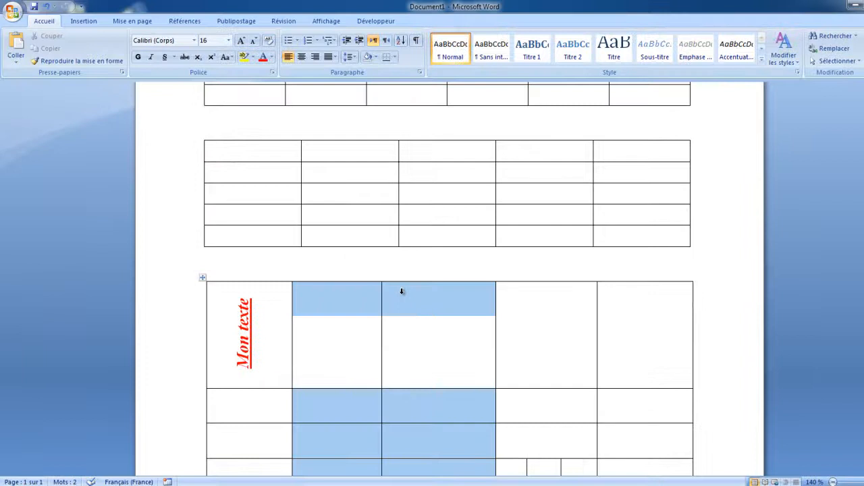
left_click_drag(401, 291, 638, 303)
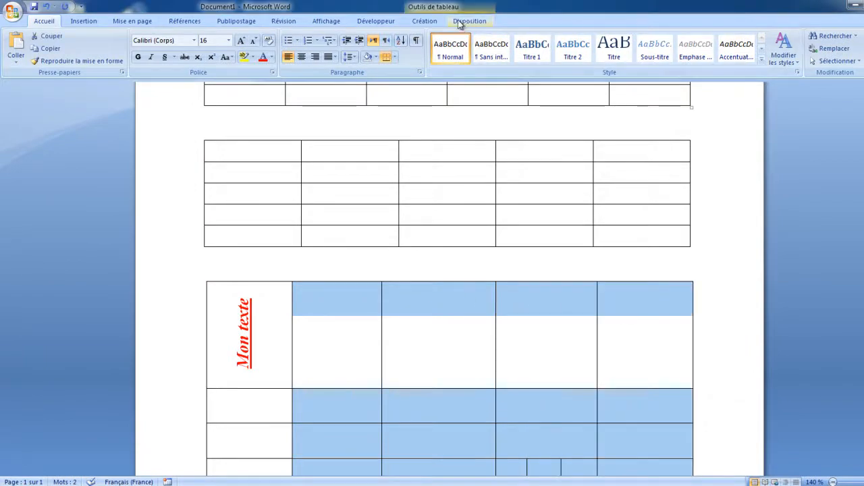
left_click(464, 21)
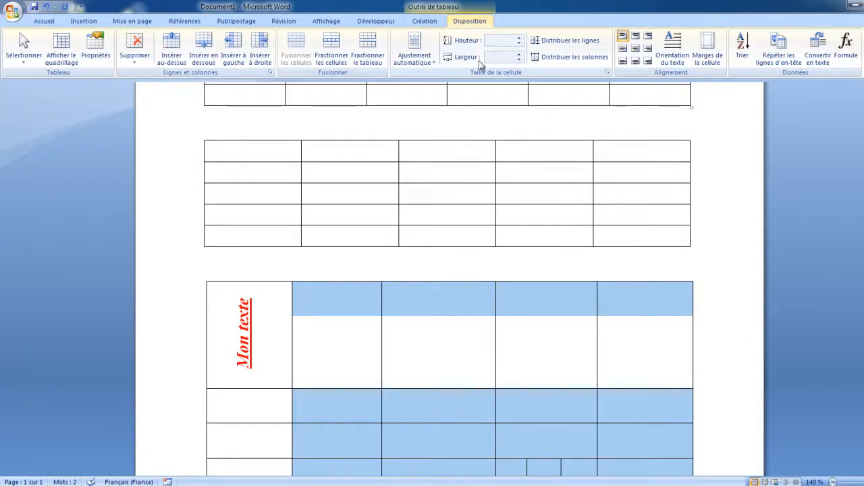
left_click(501, 57)
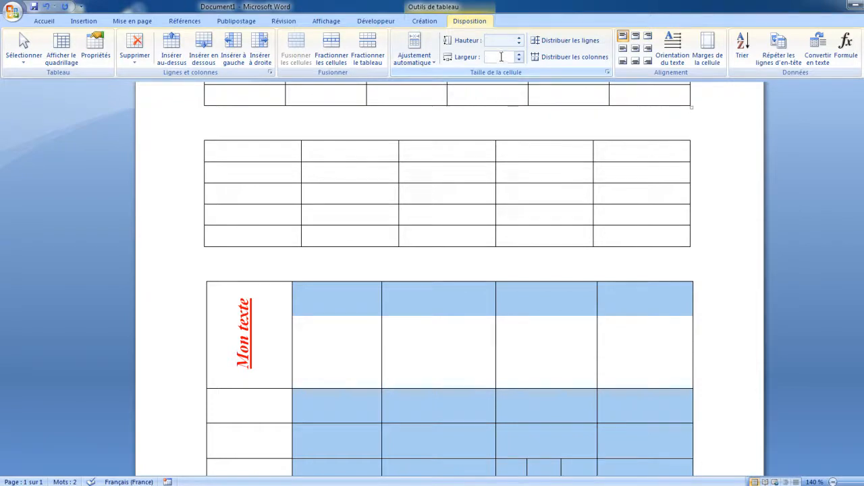
left_click(520, 55)
left_click(520, 55)
left_click(520, 55)
left_click(520, 55)
left_click(520, 55)
left_click(520, 55)
left_click(520, 55)
left_click(520, 55)
left_click(520, 54)
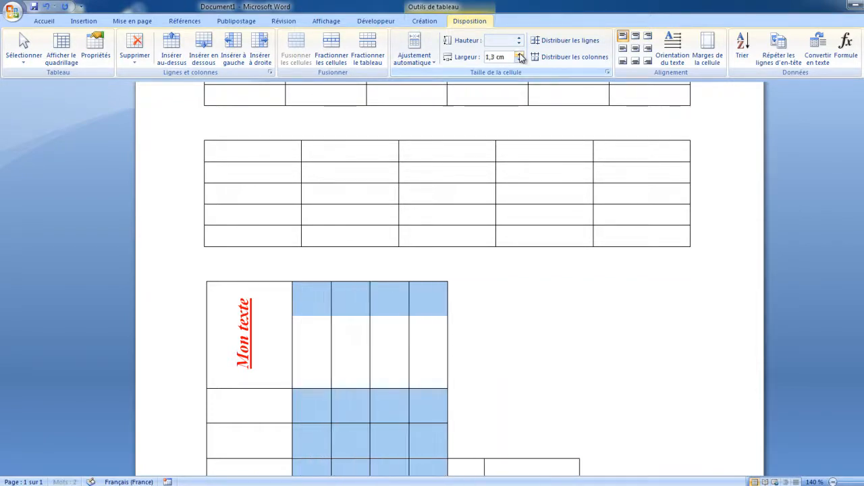
left_click(520, 55)
left_click(520, 54)
left_click(520, 55)
left_click(520, 55)
left_click(520, 54)
left_click(520, 55)
left_click(520, 54)
left_click(520, 55)
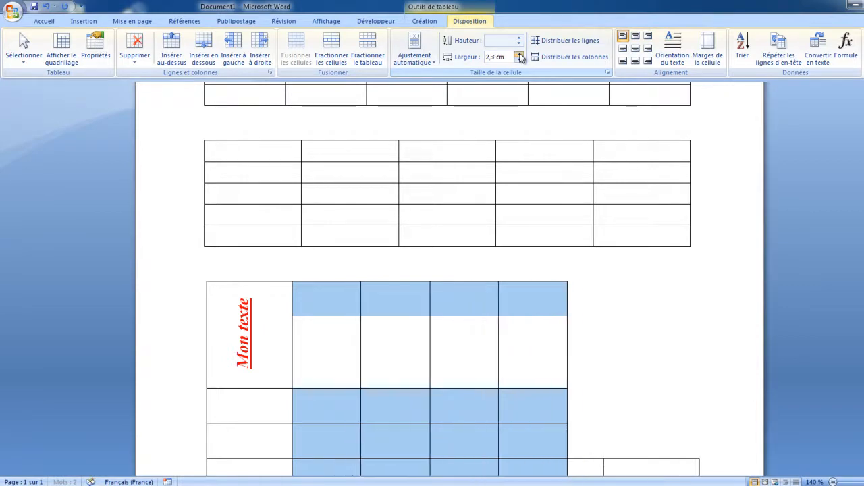
left_click(520, 54)
left_click(520, 54)
left_click(520, 55)
left_click(520, 55)
left_click(520, 55)
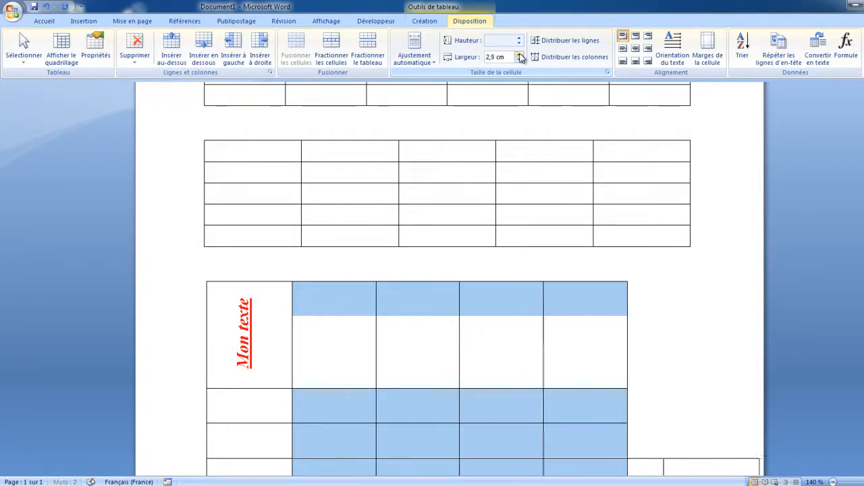
left_click(520, 55)
left_click(520, 54)
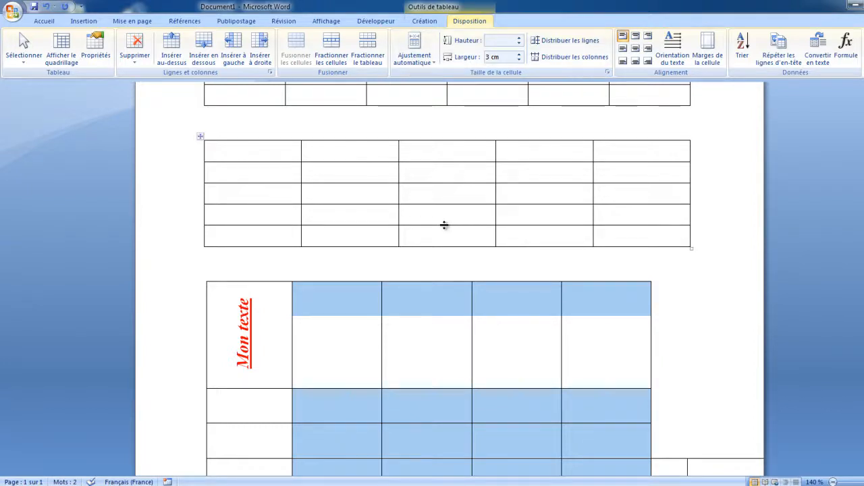
left_click(442, 324)
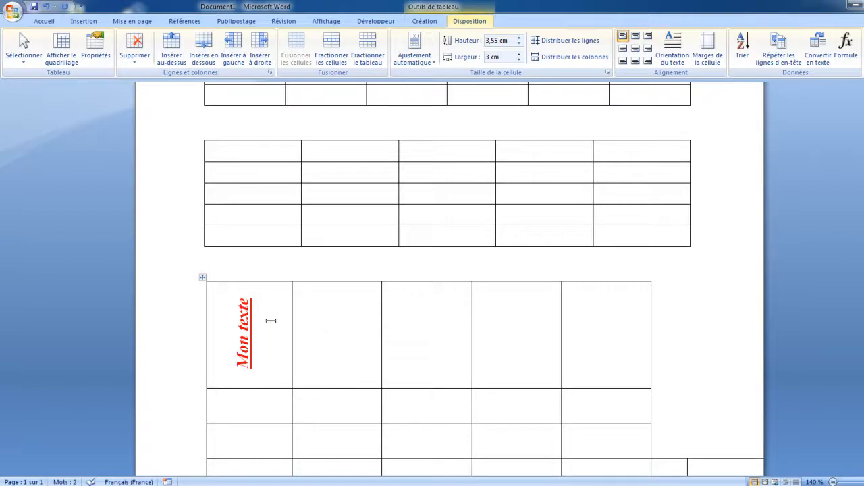
Step: Preview the background shading colours for the drawn table's first row and view the additional standard colours without applying any
left_click_drag(281, 304, 611, 318)
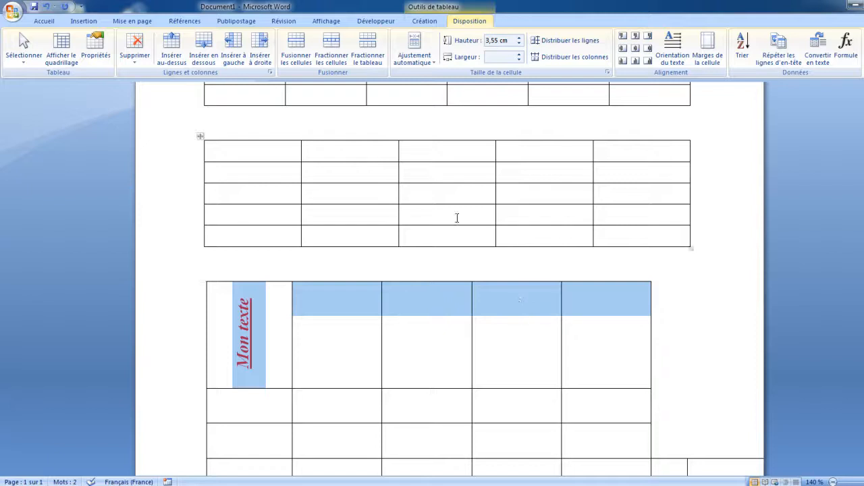
left_click(427, 23)
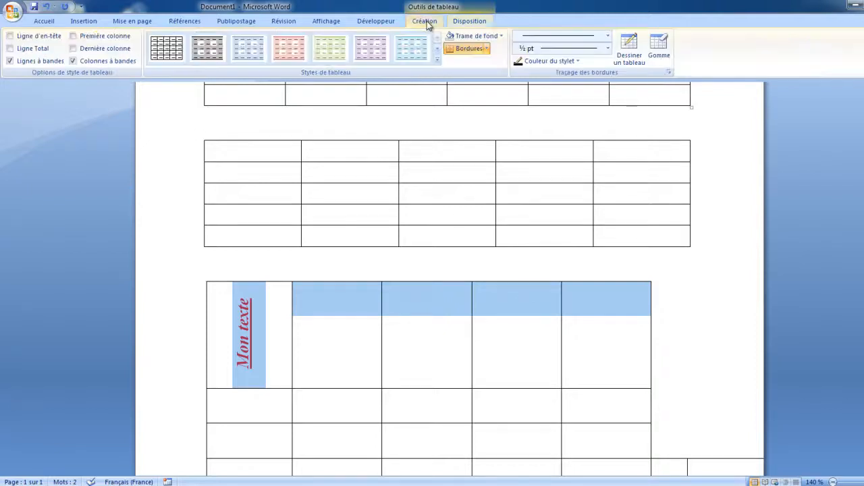
left_click(501, 36)
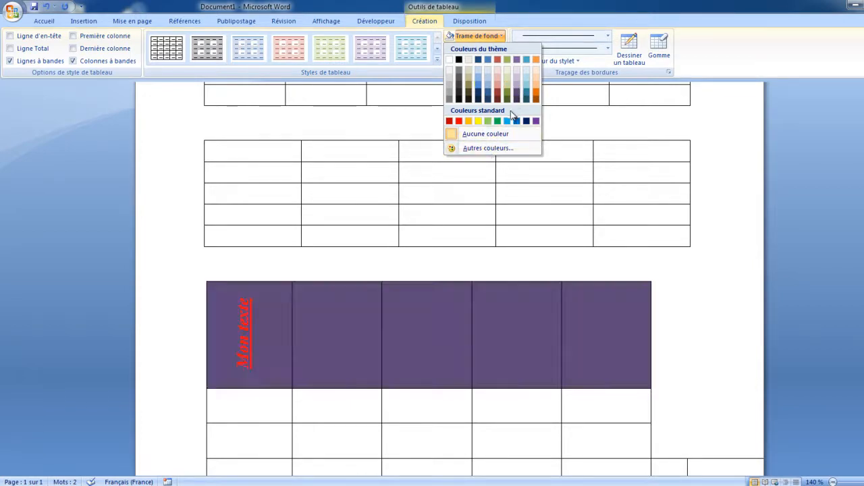
left_click(493, 150)
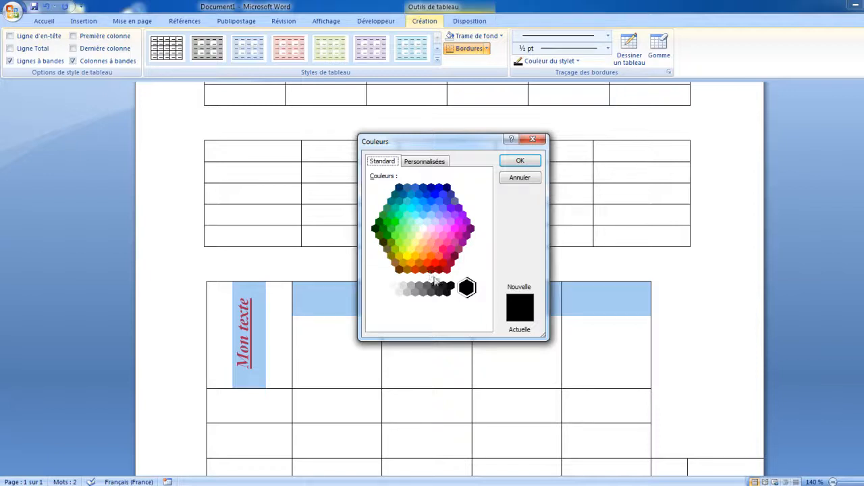
left_click(533, 139)
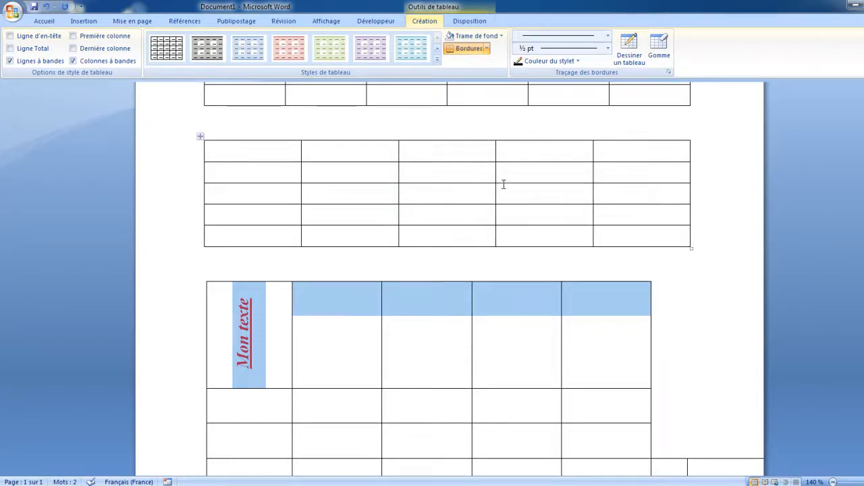
Step: Preview the predefined table styles on the drawn table and apply the blue style from the last row of the gallery
left_click(437, 61)
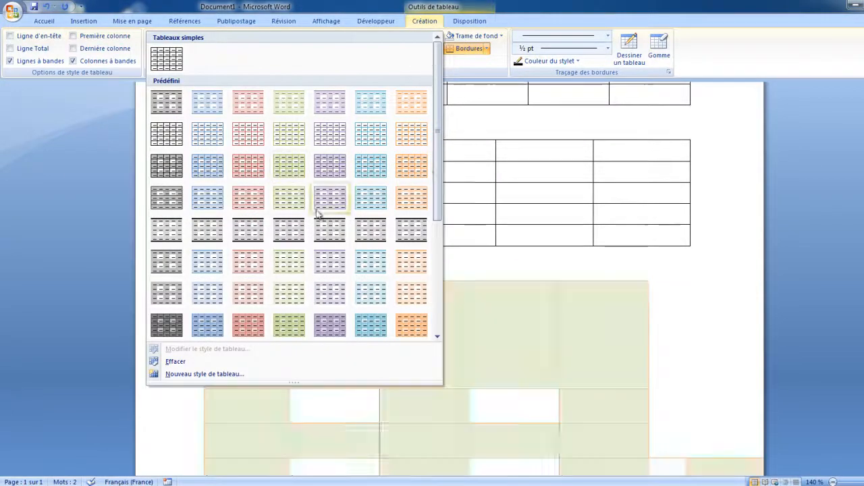
left_click_drag(437, 159, 437, 269)
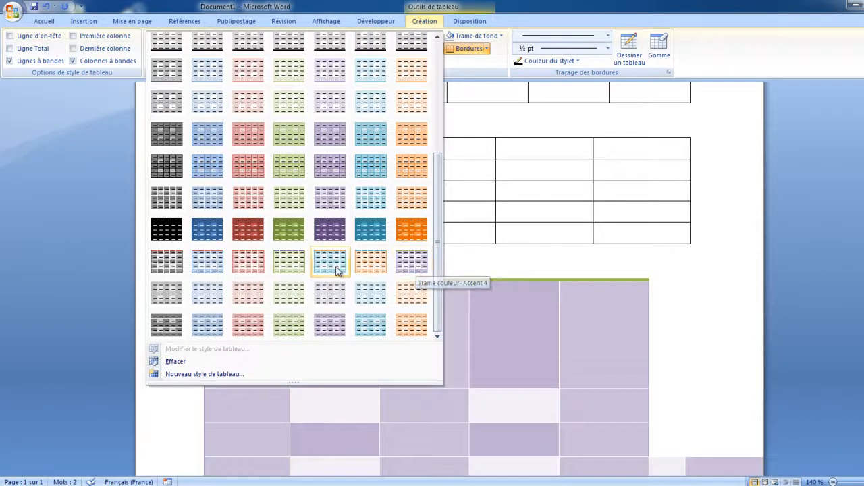
left_click(214, 327)
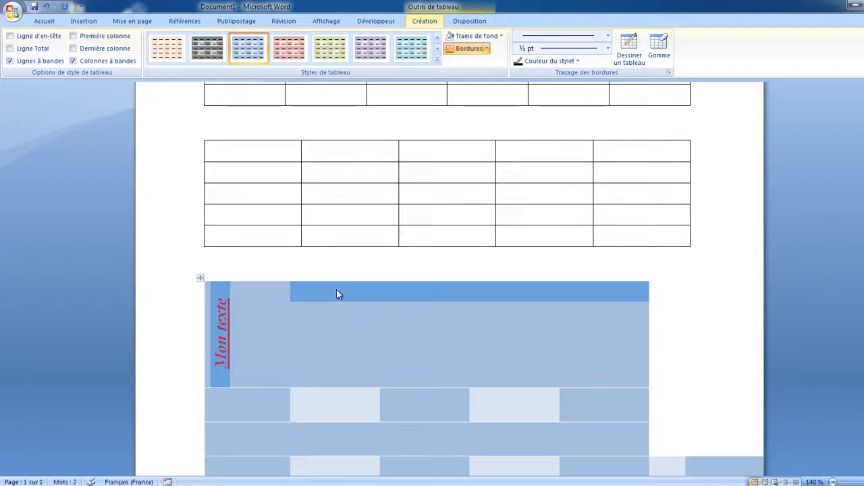
scroll(336, 288, "up", 1)
scroll(336, 289, "up", 3)
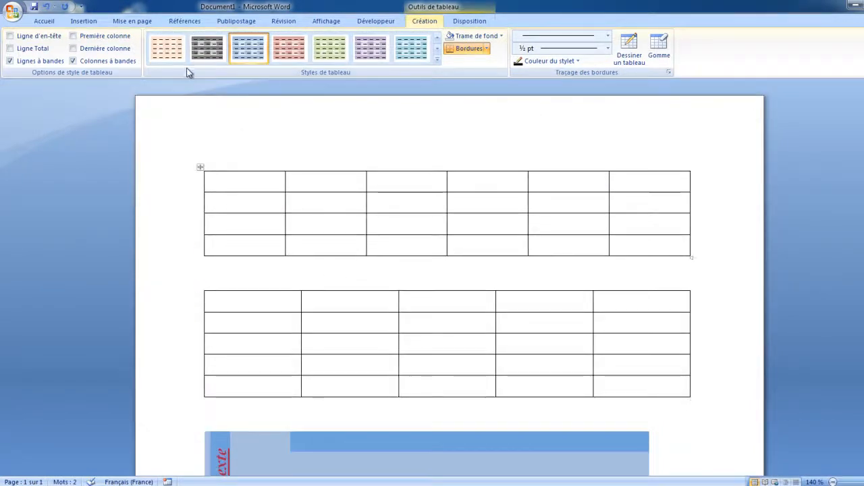